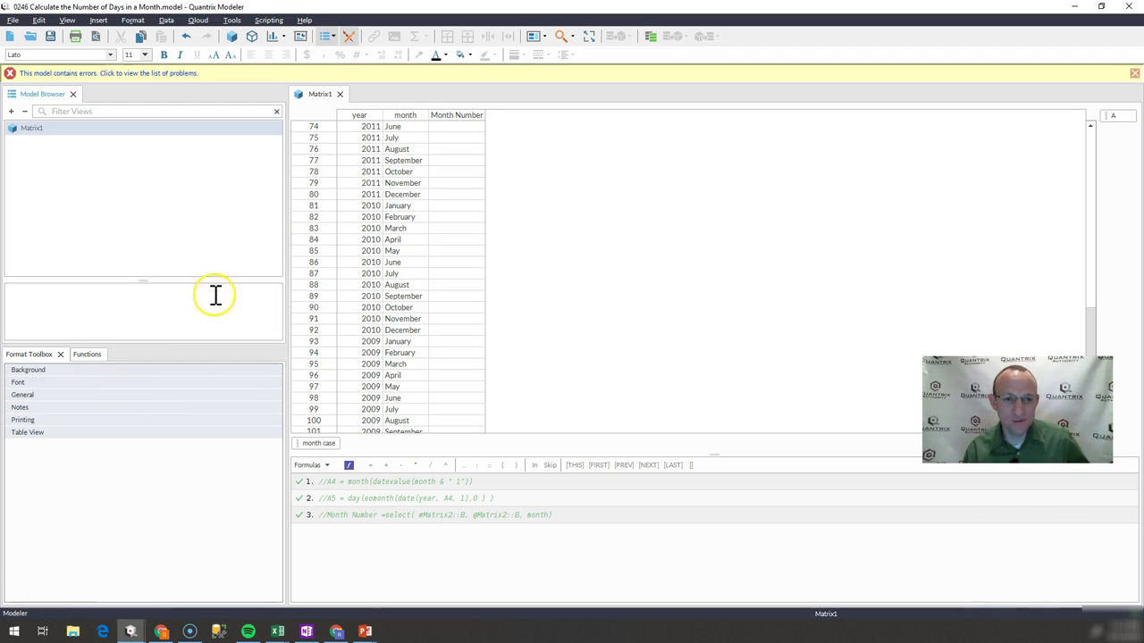
Step: Insert a new column named Number of Days after Month Number
{"action": "left_click", "coordinate": [360, 114]}
{"action": "left_click", "coordinate": [402, 119]}
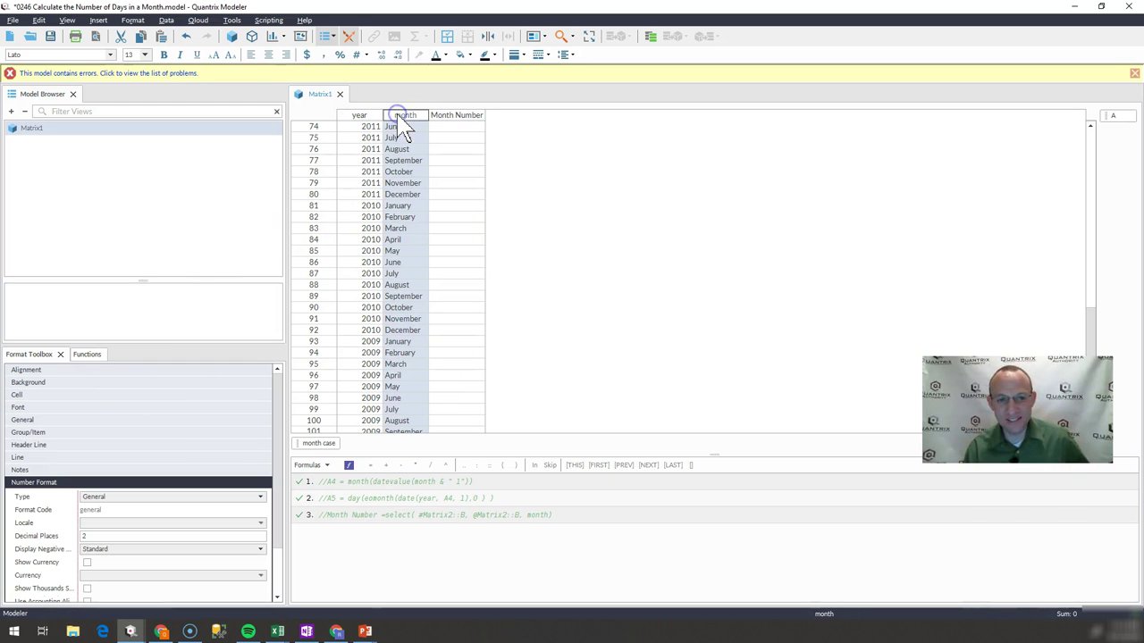
{"action": "left_click", "coordinate": [457, 116]}
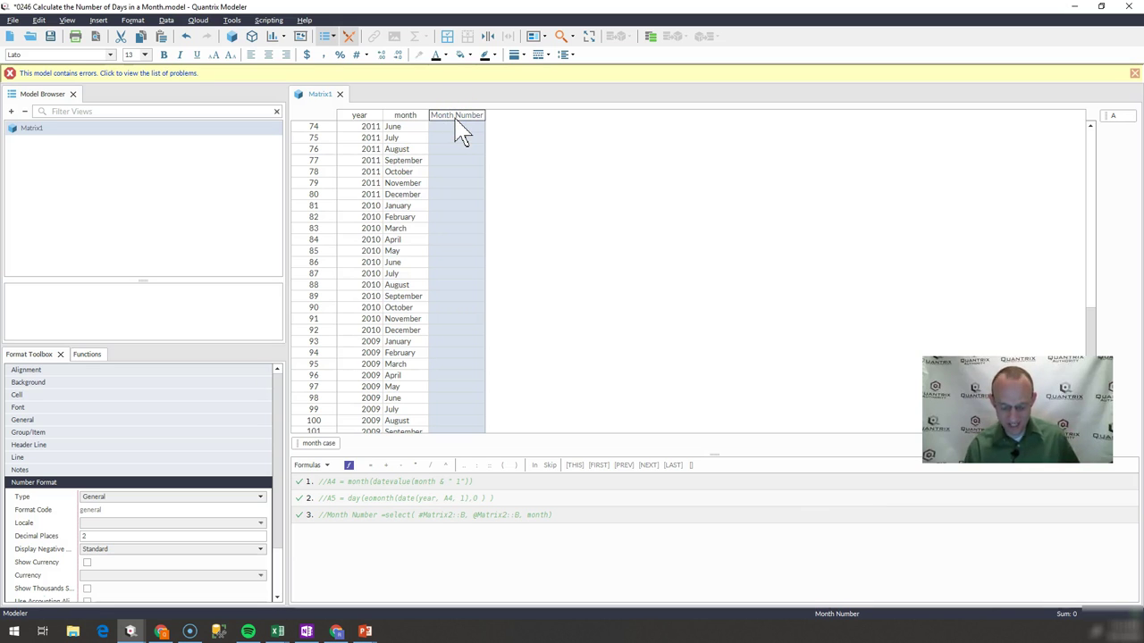
{"action": "key", "text": "Return"}
{"action": "type", "text": "Number"}
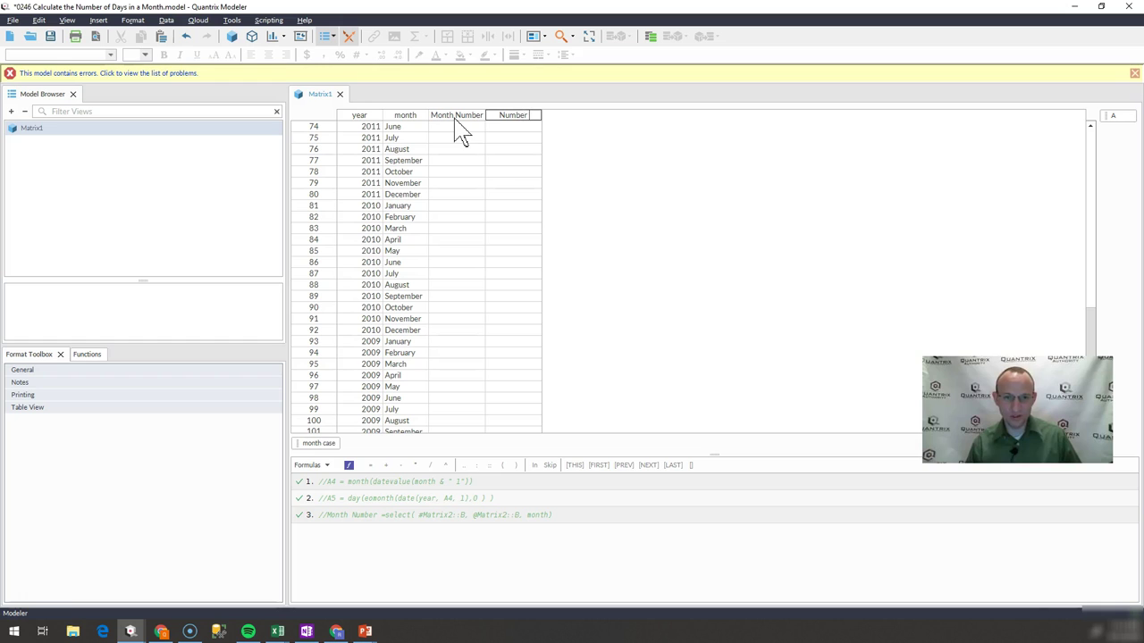
{"action": "type", "text": " of Days"}
{"action": "key", "text": "Return"}
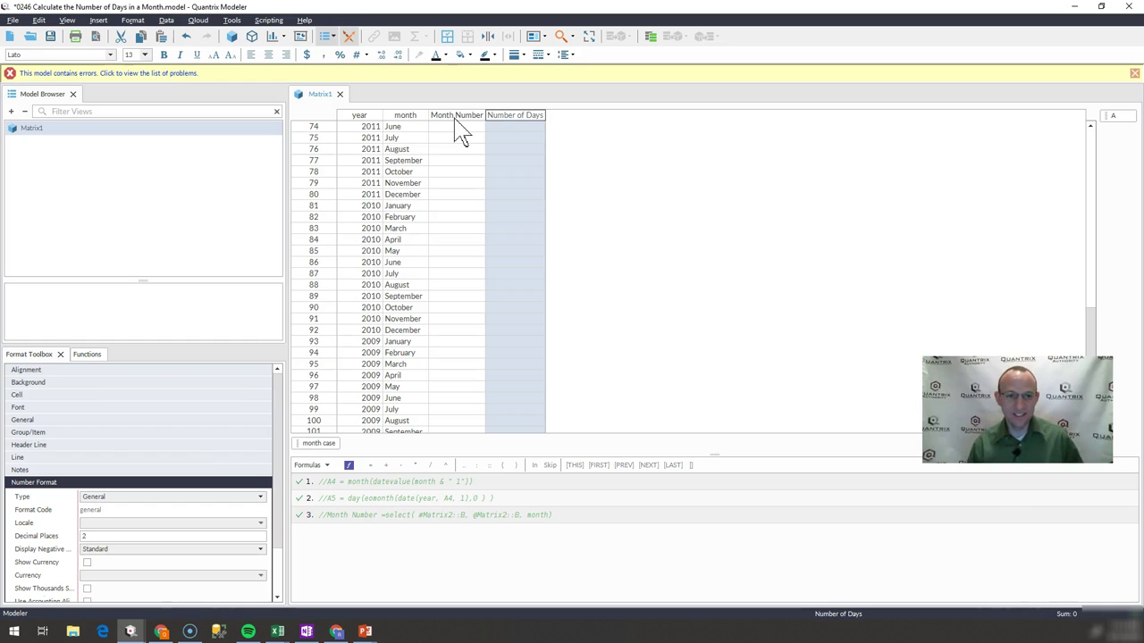
Step: Scroll the grid back to the top and begin the Month Number formula with '= month(date'
{"action": "left_click", "coordinate": [364, 132]}
{"action": "left_click_drag", "start_coordinate": [366, 134], "coordinate": [387, 138]}
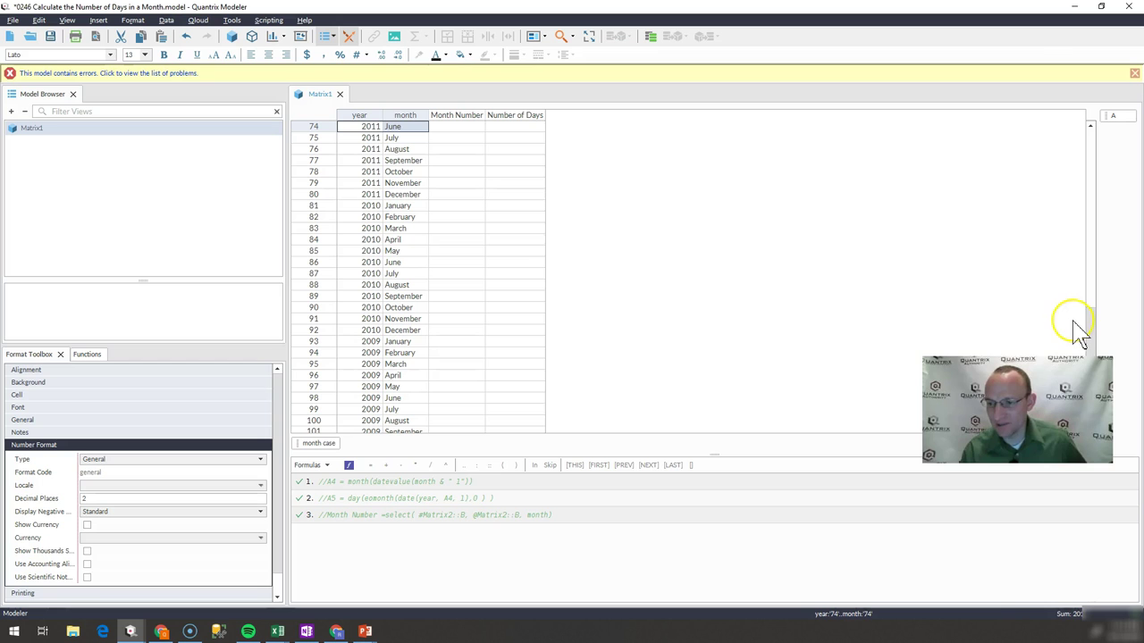
{"action": "left_click_drag", "start_coordinate": [1090, 318], "coordinate": [995, 121]}
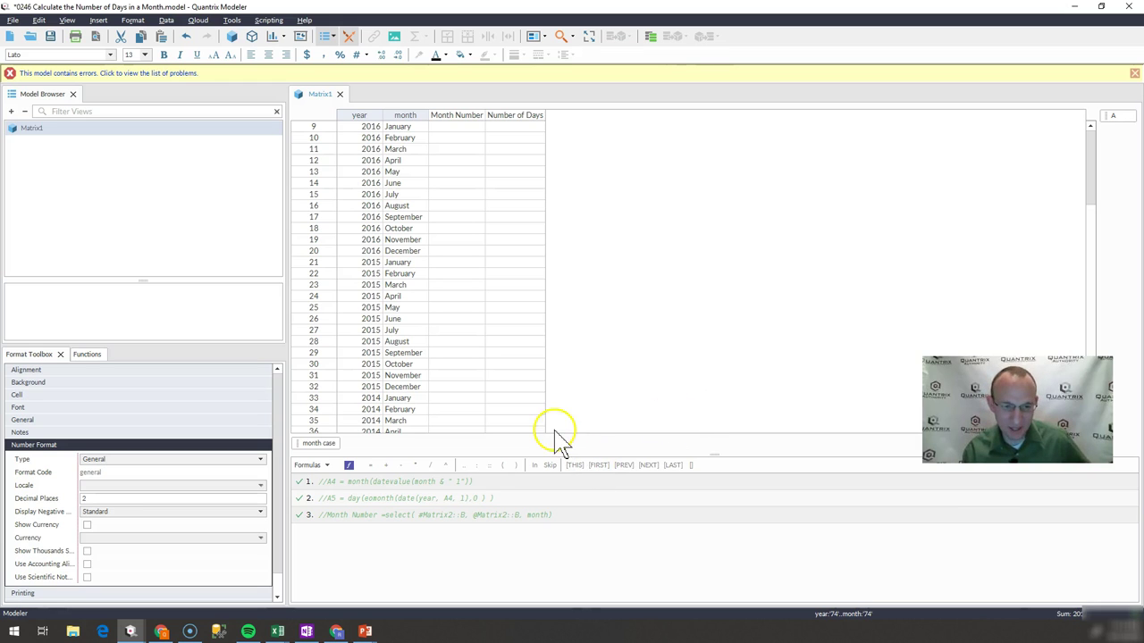
{"action": "left_click", "coordinate": [470, 118]}
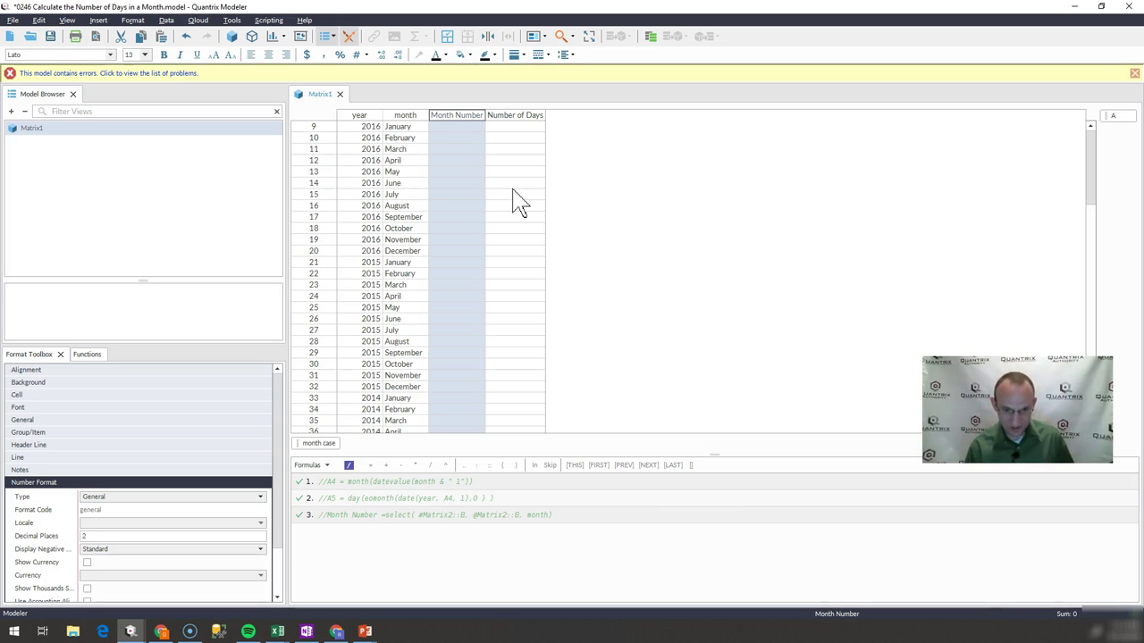
{"action": "type", "text": "= "}
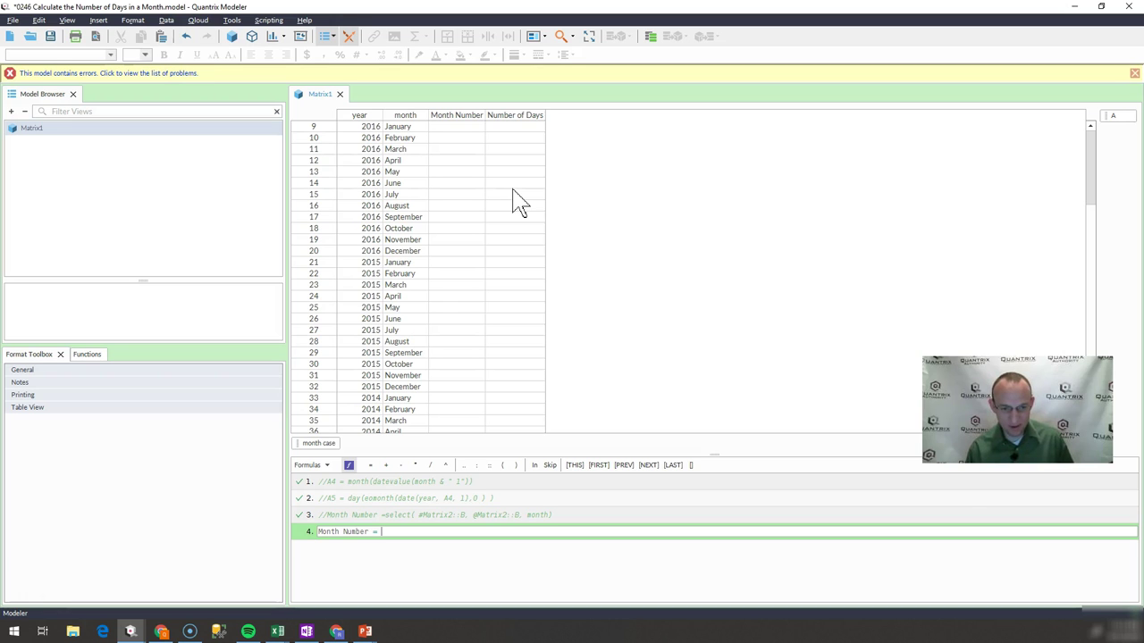
{"action": "type", "text": "month(date"}
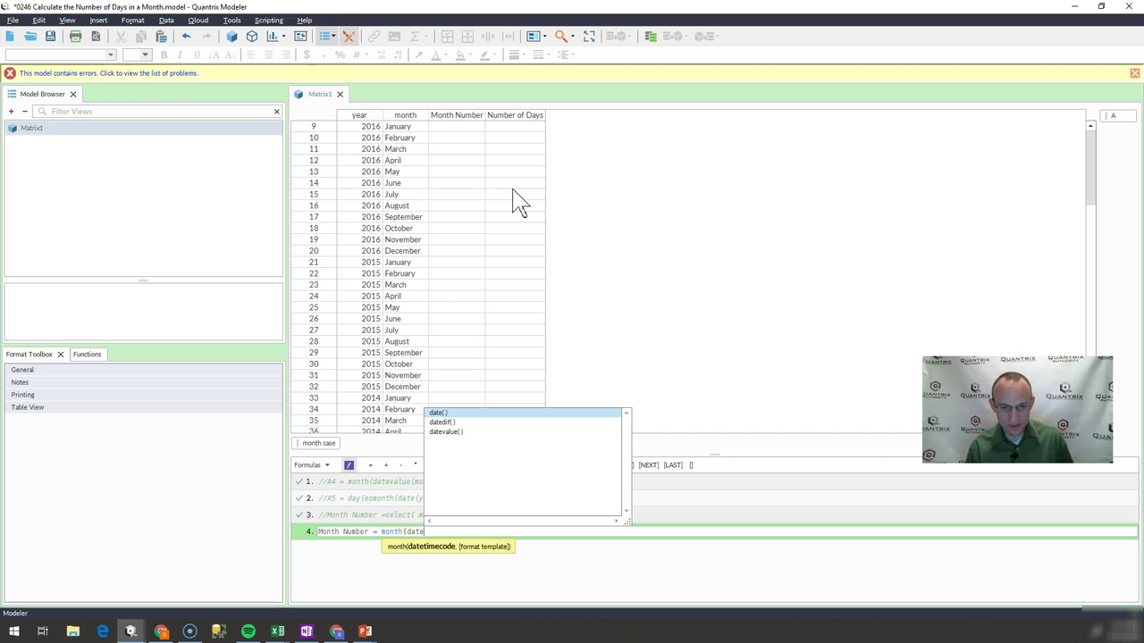
Step: Complete the Month Number formula as month(datevalue(month & " 1"))
{"action": "key", "text": "Down"}
{"action": "key", "text": "Down"}
{"action": "key", "text": "Return"}
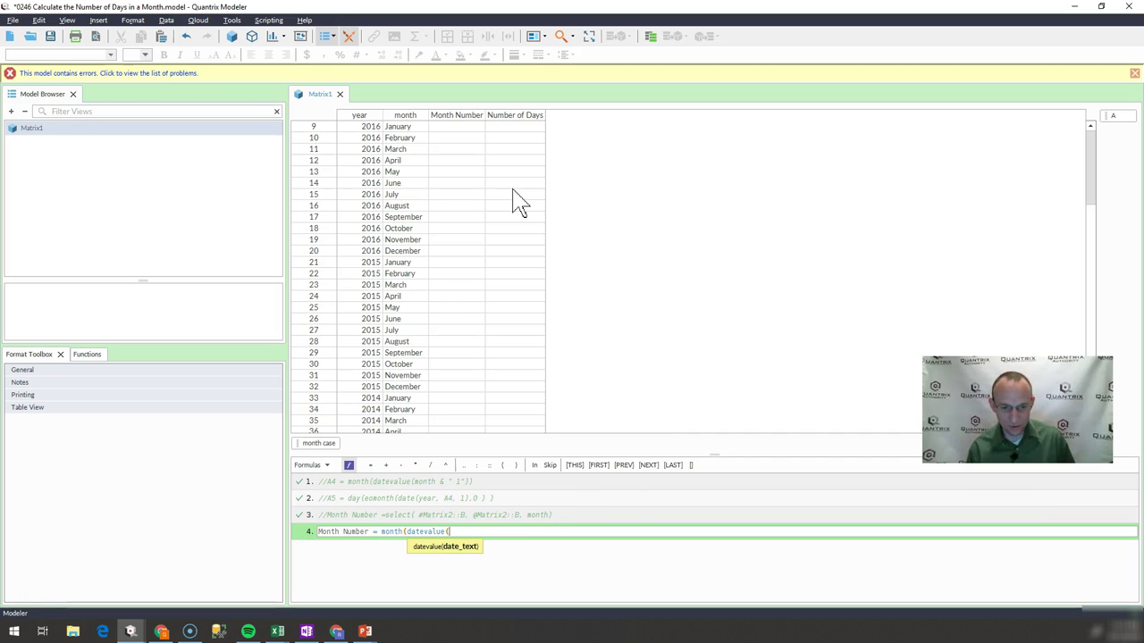
{"action": "type", "text": "month"}
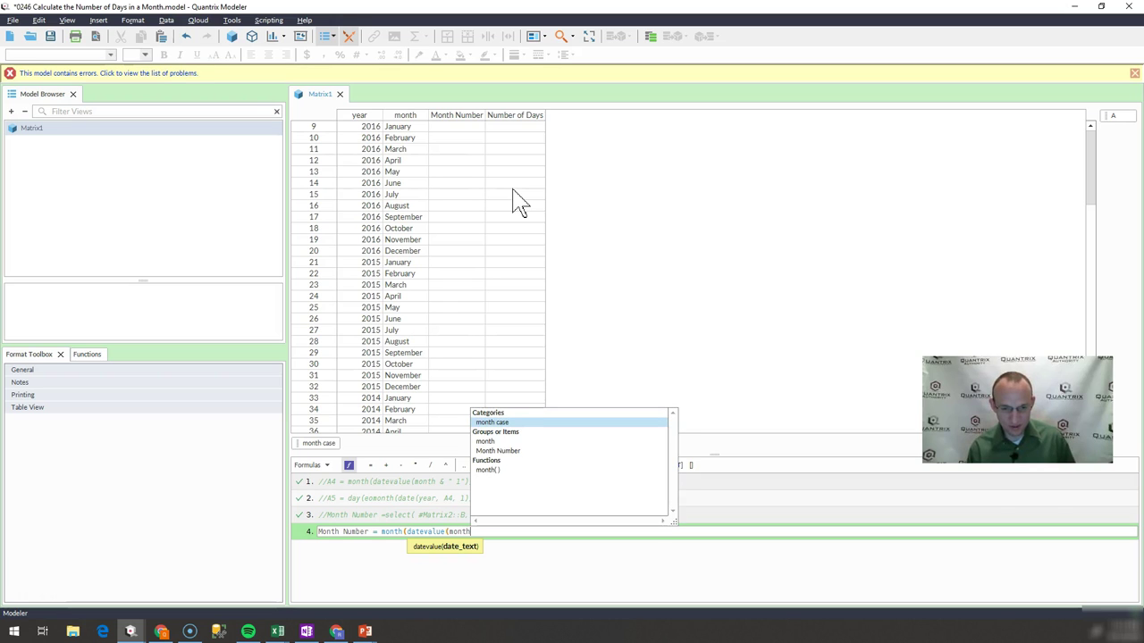
{"action": "type", "text": " &"}
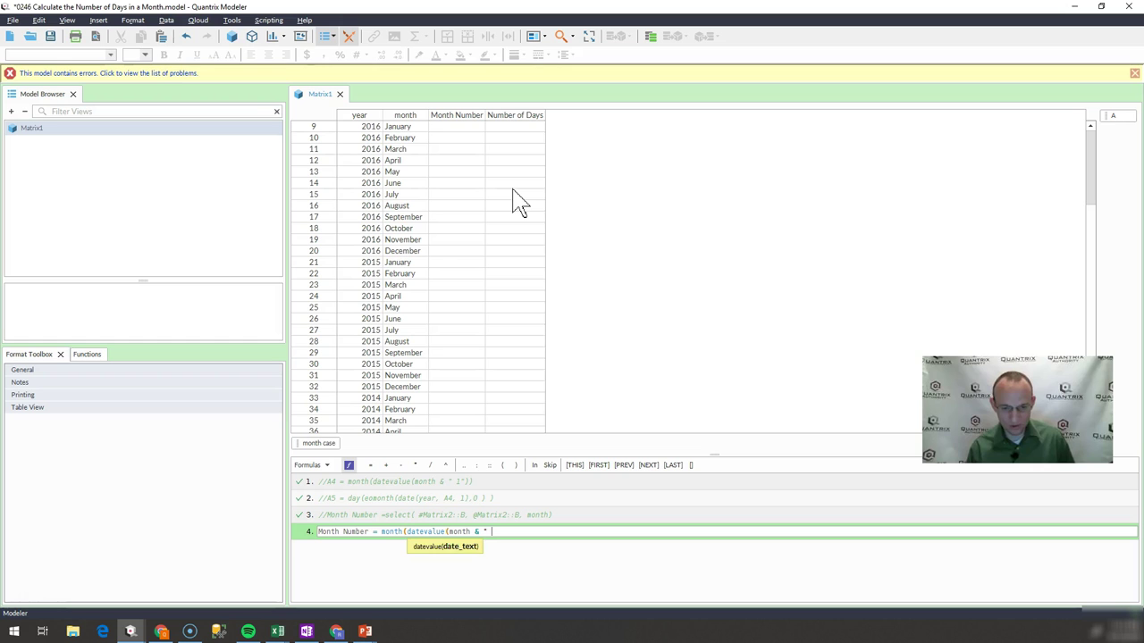
{"action": "type", "text": " \" 1\") )"}
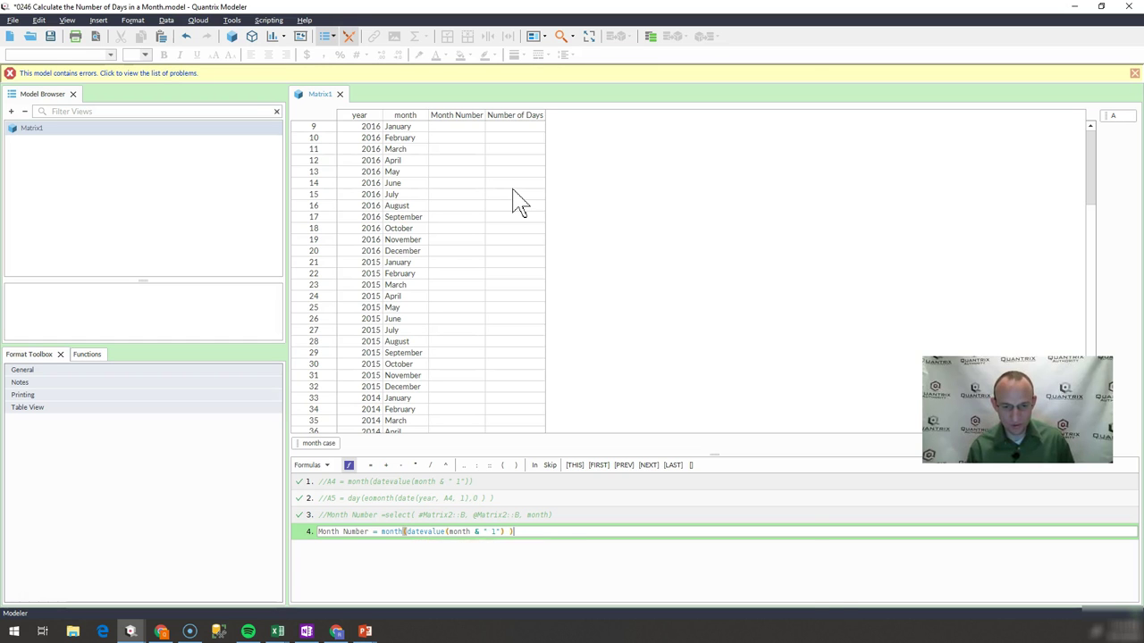
{"action": "key", "text": "Return"}
Step: Spot-check month numbers against month names in rows 9–28, then add a column after Number of Days
{"action": "left_click", "coordinate": [513, 172]}
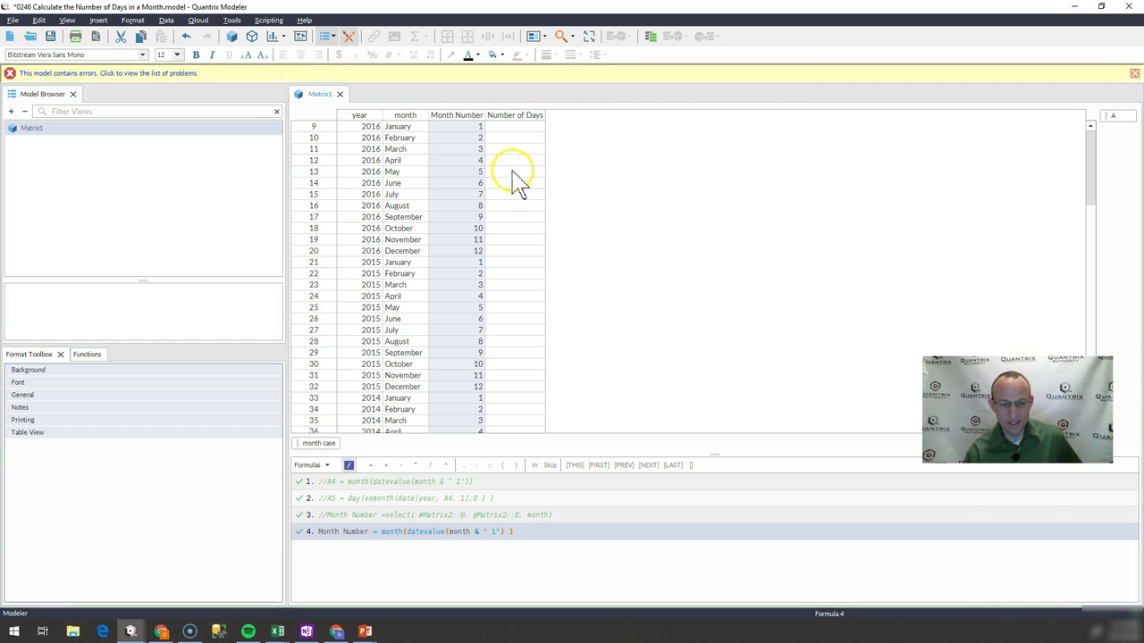
{"action": "left_click", "coordinate": [477, 128]}
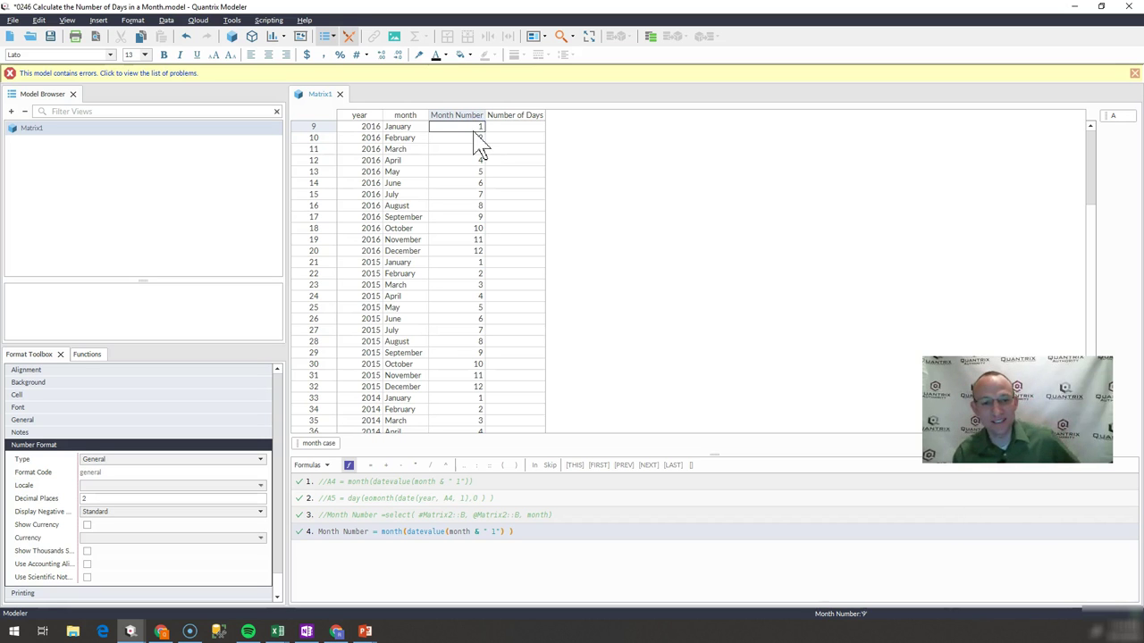
{"action": "left_click", "coordinate": [407, 126]}
{"action": "left_click", "coordinate": [397, 159]}
{"action": "left_click", "coordinate": [404, 229]}
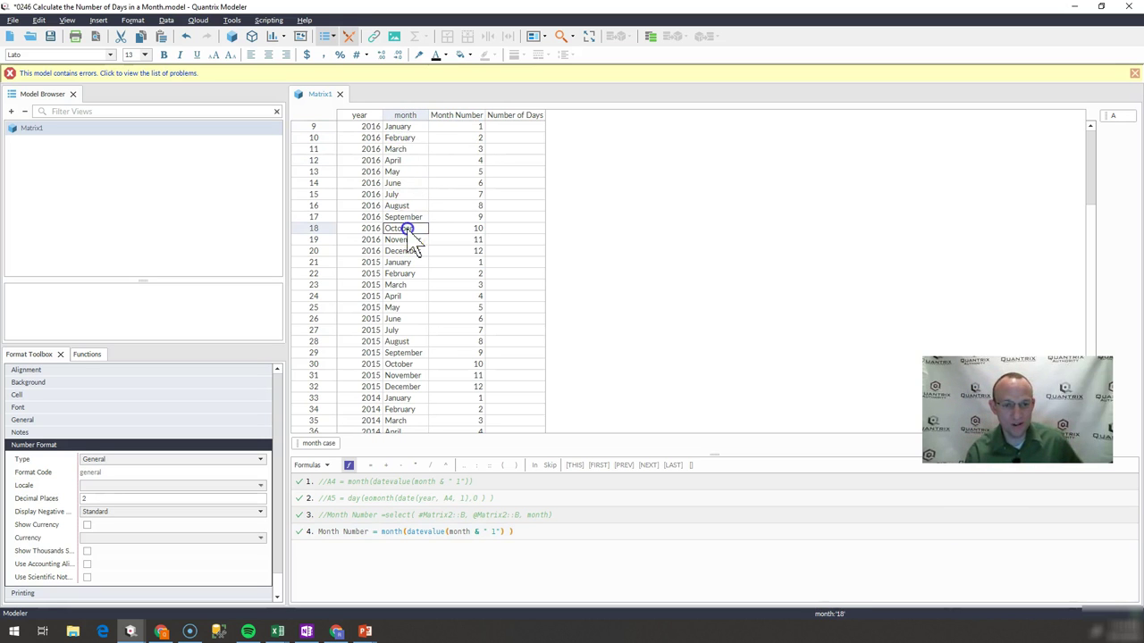
{"action": "left_click", "coordinate": [402, 115]}
{"action": "left_click", "coordinate": [474, 149]}
{"action": "left_click", "coordinate": [471, 234]}
{"action": "left_click", "coordinate": [472, 284]}
{"action": "left_click", "coordinate": [467, 341]}
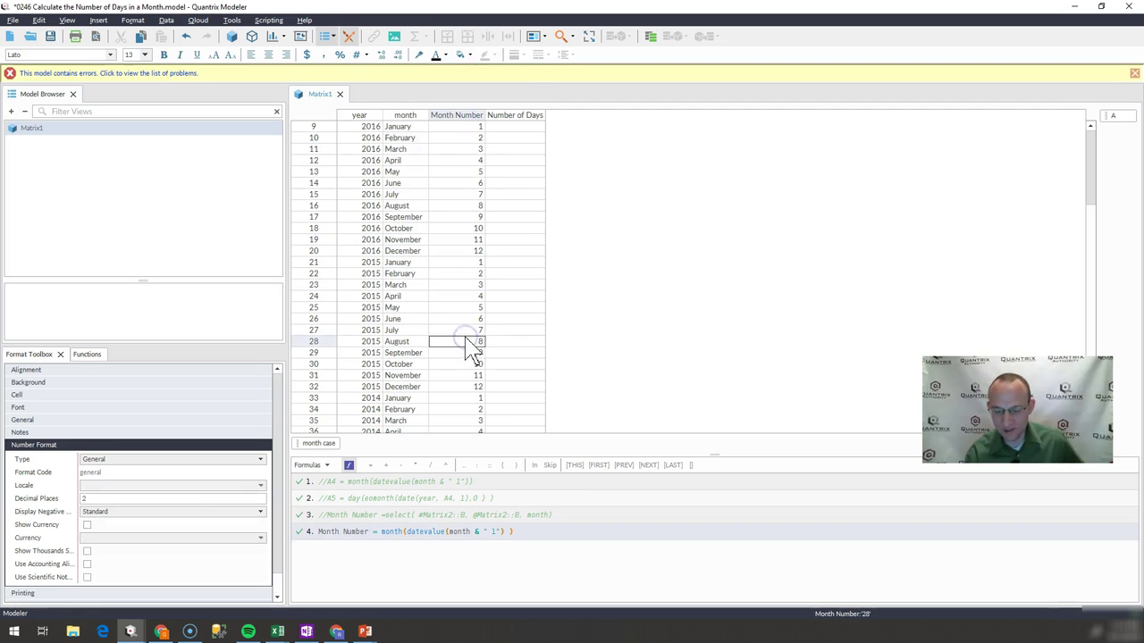
{"action": "left_click", "coordinate": [510, 115]}
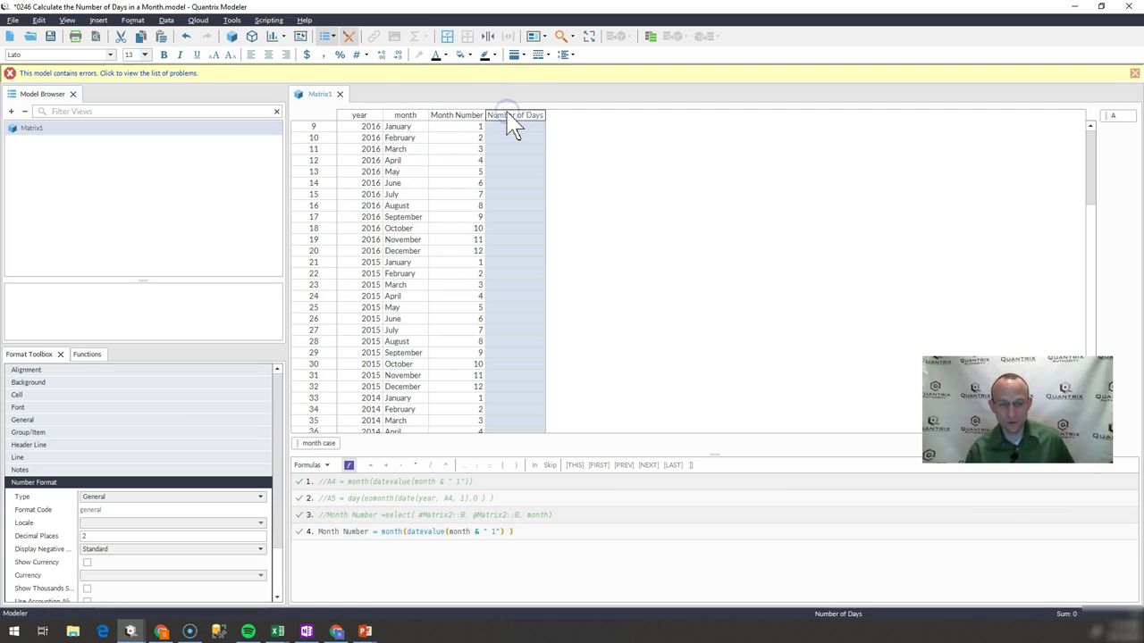
{"action": "key", "text": "Return"}
Step: Set Number of Days to =eomonth(date(year, Month Number, 1), 0), using clicked year and Month Number references
{"action": "left_click", "coordinate": [508, 115]}
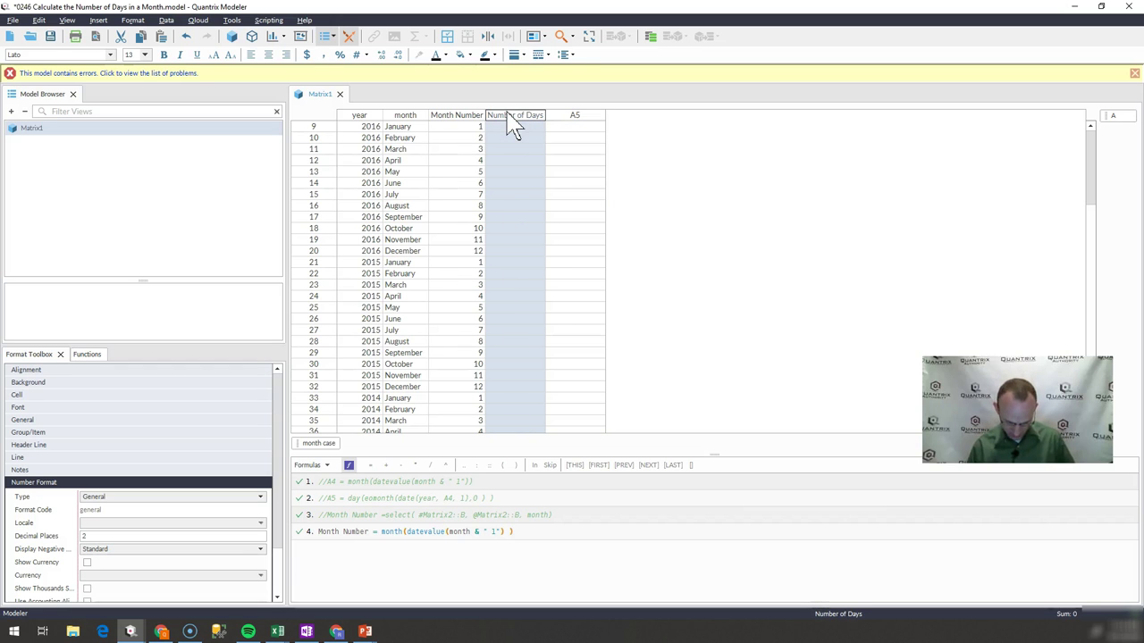
{"action": "key", "text": "equal"}
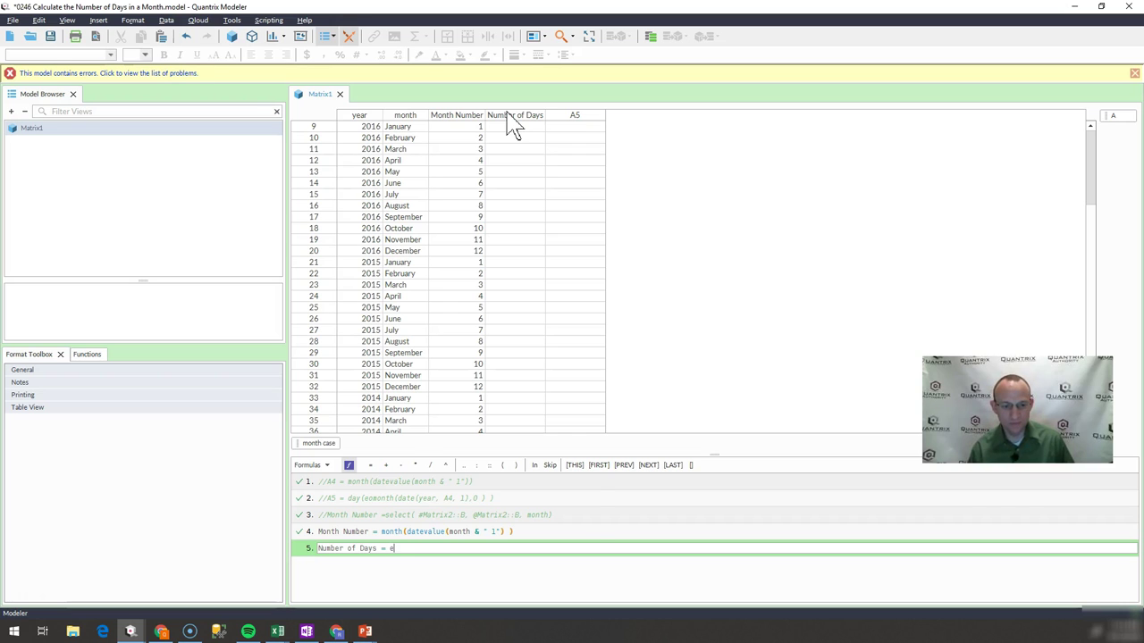
{"action": "type", "text": "eomon"}
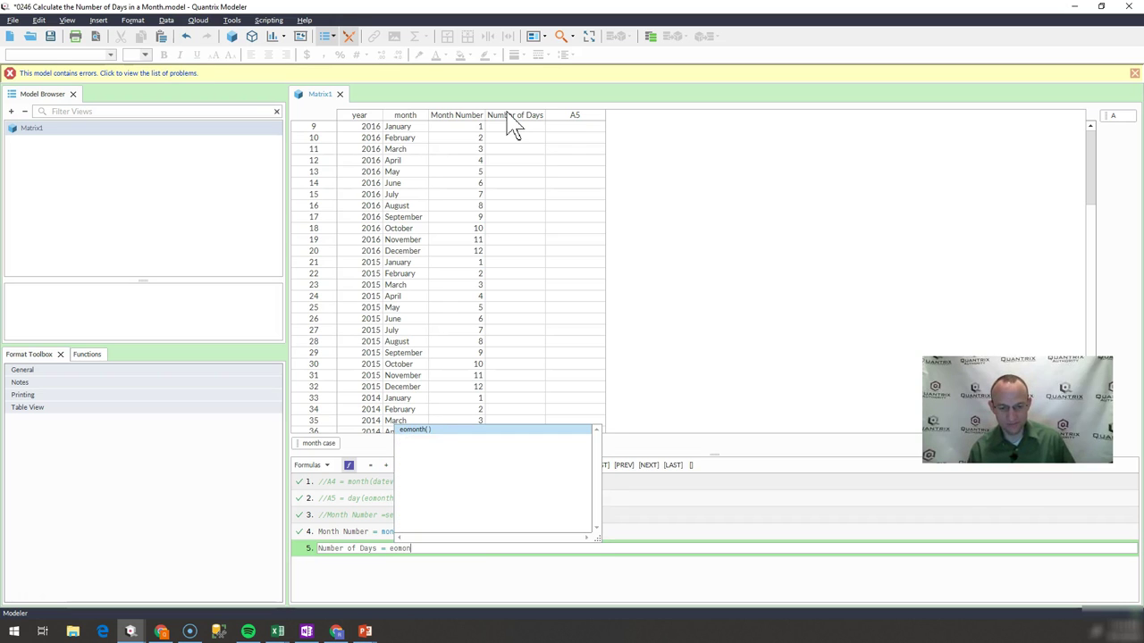
{"action": "type", "text": "th("}
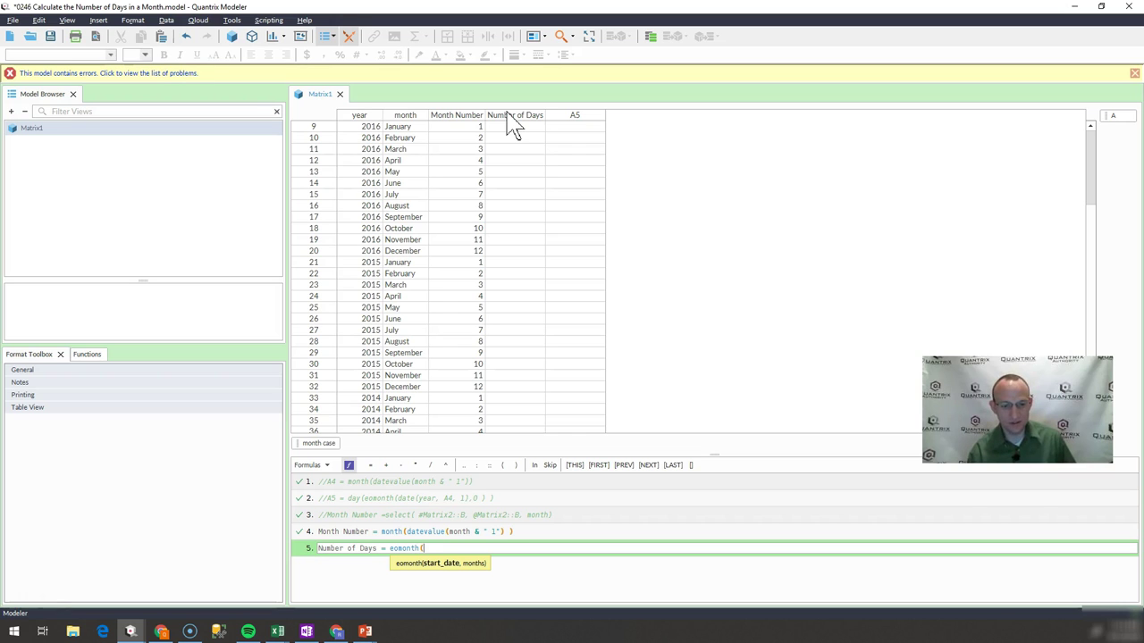
{"action": "type", "text": "date("}
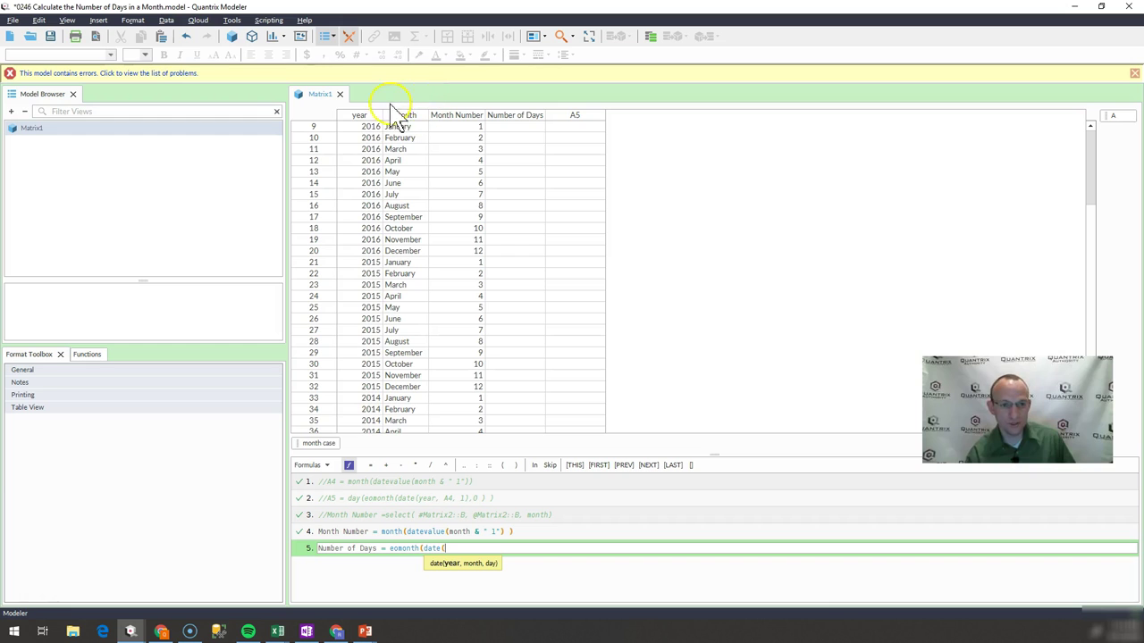
{"action": "left_click", "coordinate": [362, 116]}
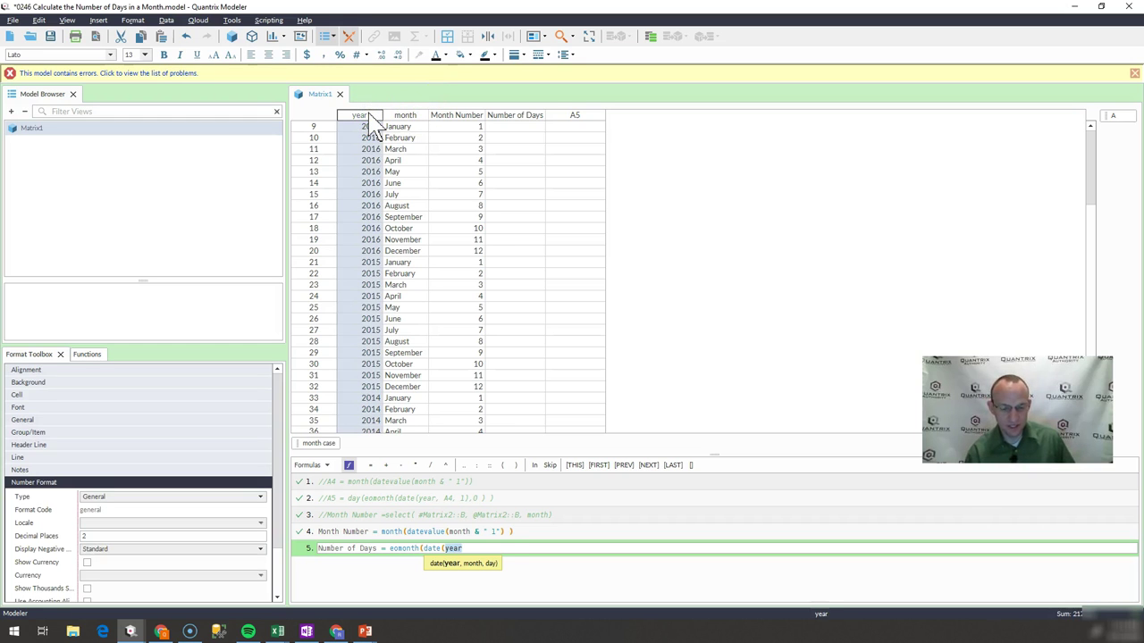
{"action": "type", "text": ","}
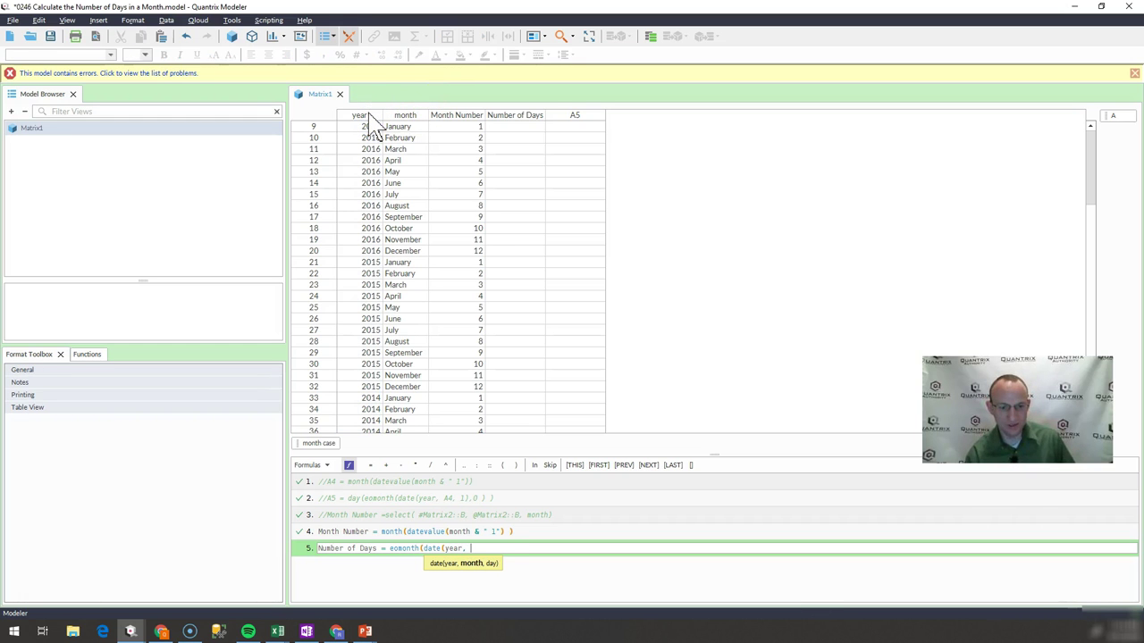
{"action": "left_click", "coordinate": [445, 116]}
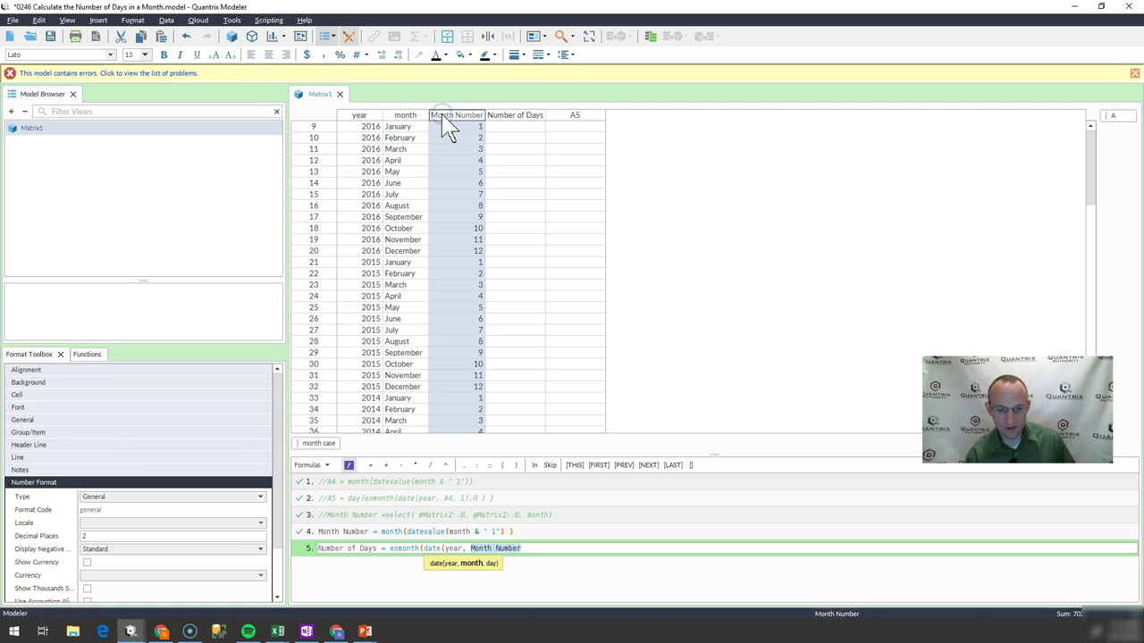
{"action": "type", "text": ", "}
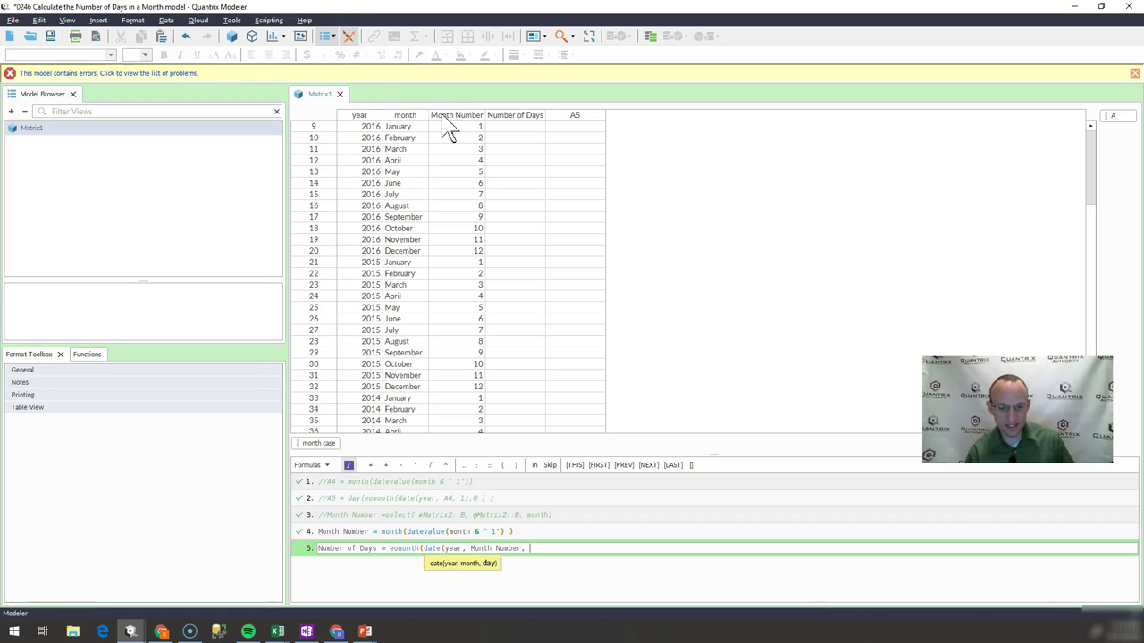
{"action": "type", "text": "1), 0)"}
{"action": "key", "text": "Return"}
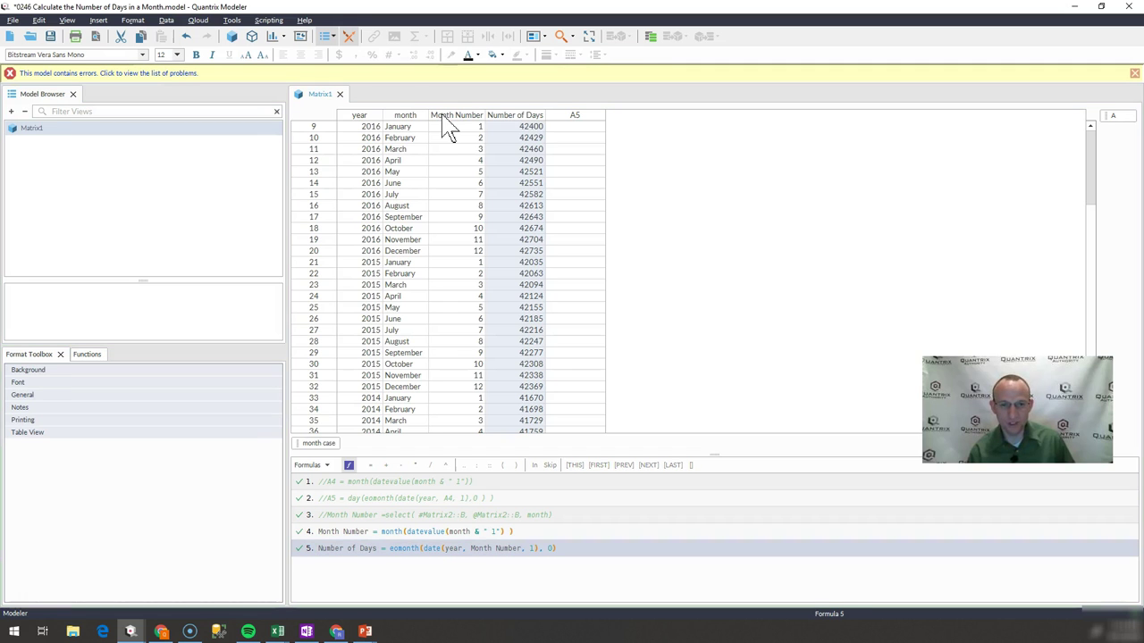
{"action": "left_click", "coordinate": [513, 114]}
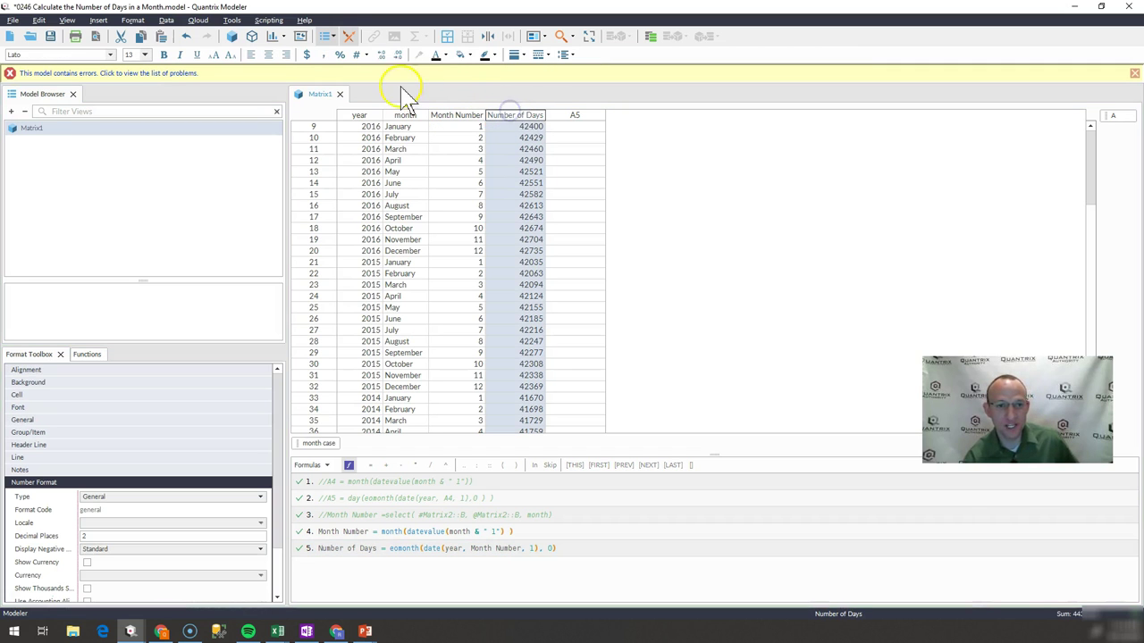
Step: Format Number of Days with the 08/01/2016 date style in the English (United States) locale
{"action": "left_click", "coordinate": [365, 54]}
{"action": "mouse_move", "coordinate": [393, 124]}
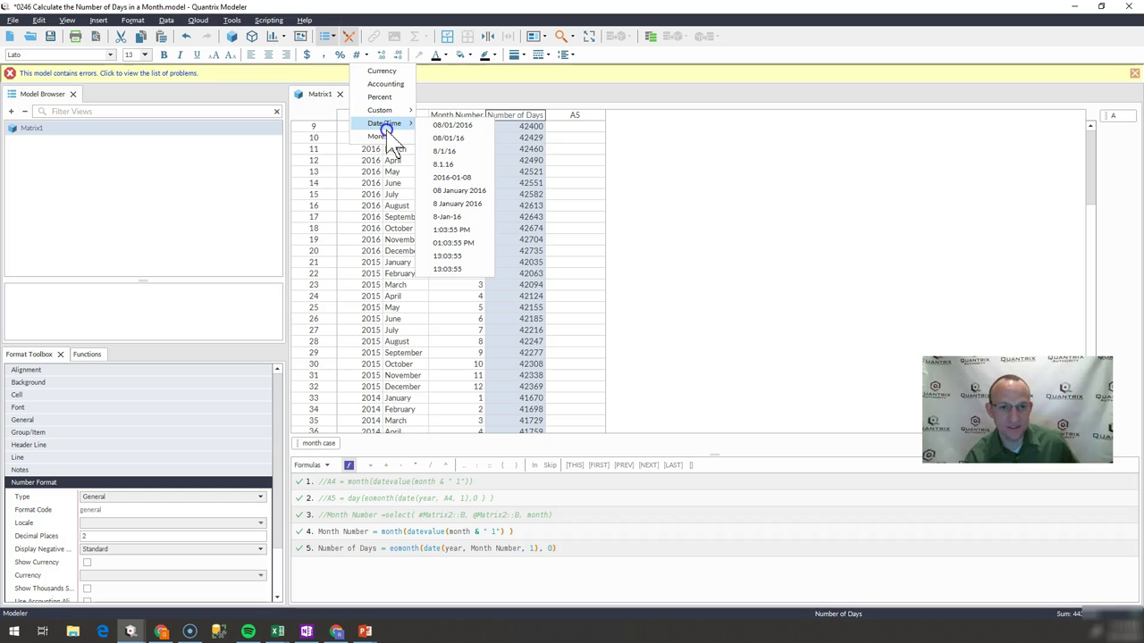
{"action": "left_click", "coordinate": [454, 125]}
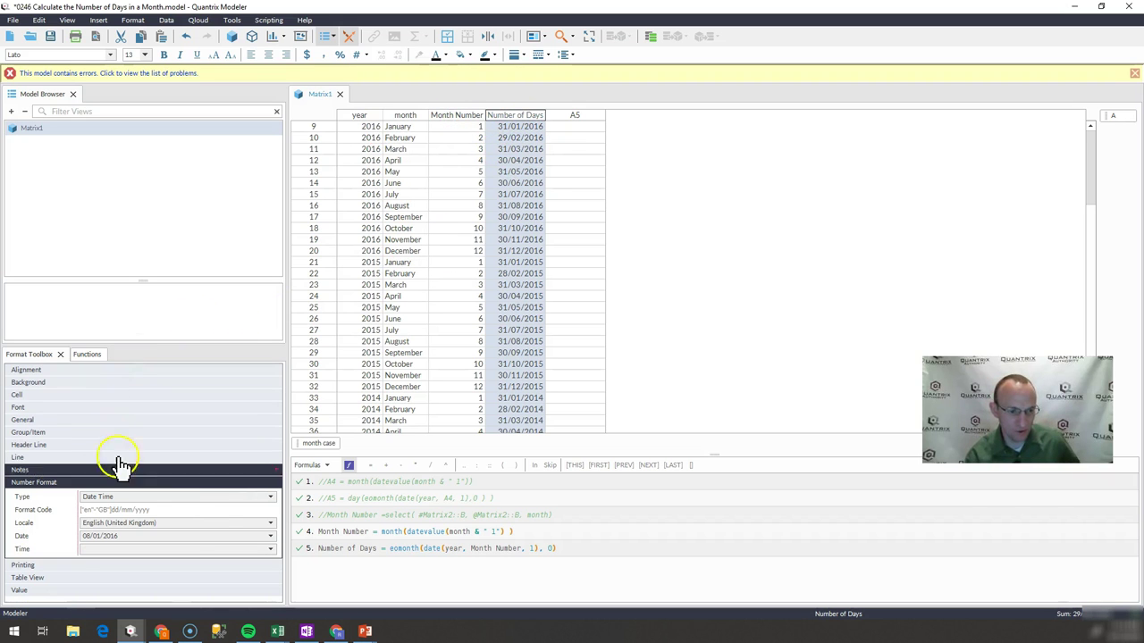
{"action": "left_click", "coordinate": [176, 525]}
{"action": "left_click", "coordinate": [171, 552]}
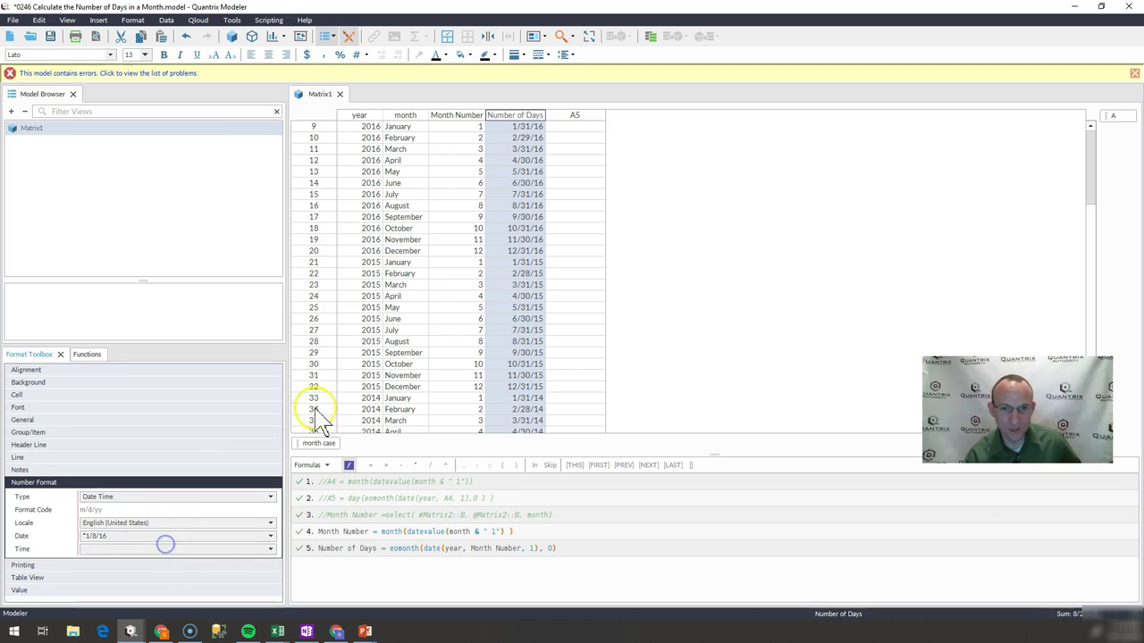
Step: Check the January and February 2016 month-end dates, 1/31/16 and 2/29/16
{"action": "left_click", "coordinate": [516, 128]}
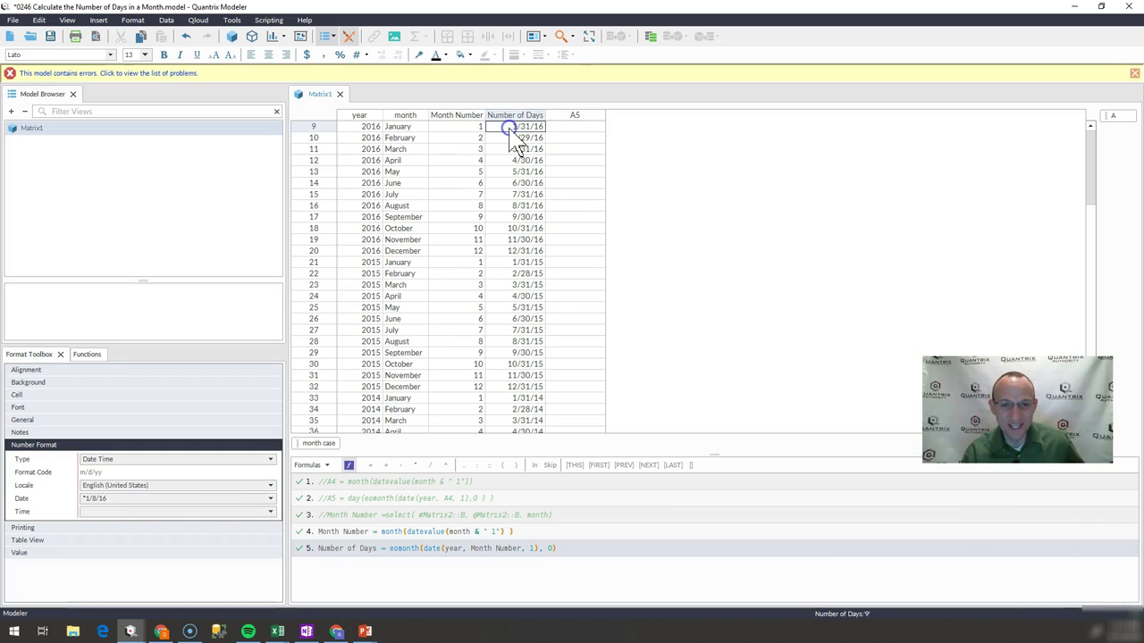
{"action": "left_click", "coordinate": [528, 136]}
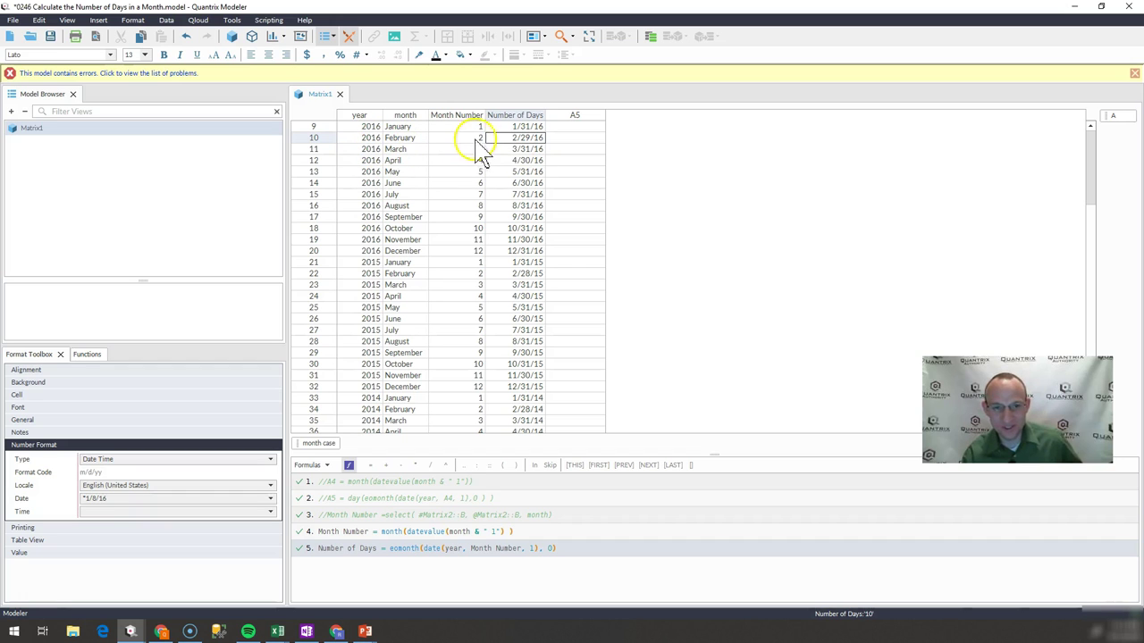
{"action": "left_click", "coordinate": [526, 128]}
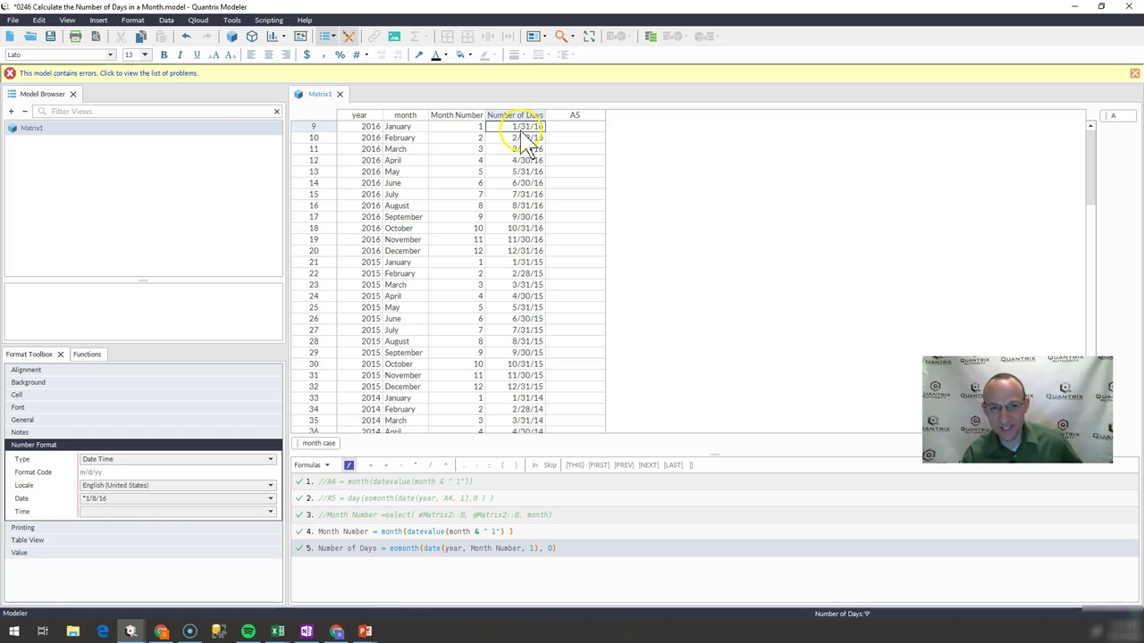
{"action": "left_click", "coordinate": [393, 550]}
Step: Wrap formula 5 in day() so it returns day(eomonth(date(year, Month Number, 1), 0))
{"action": "type", "text": "day("}
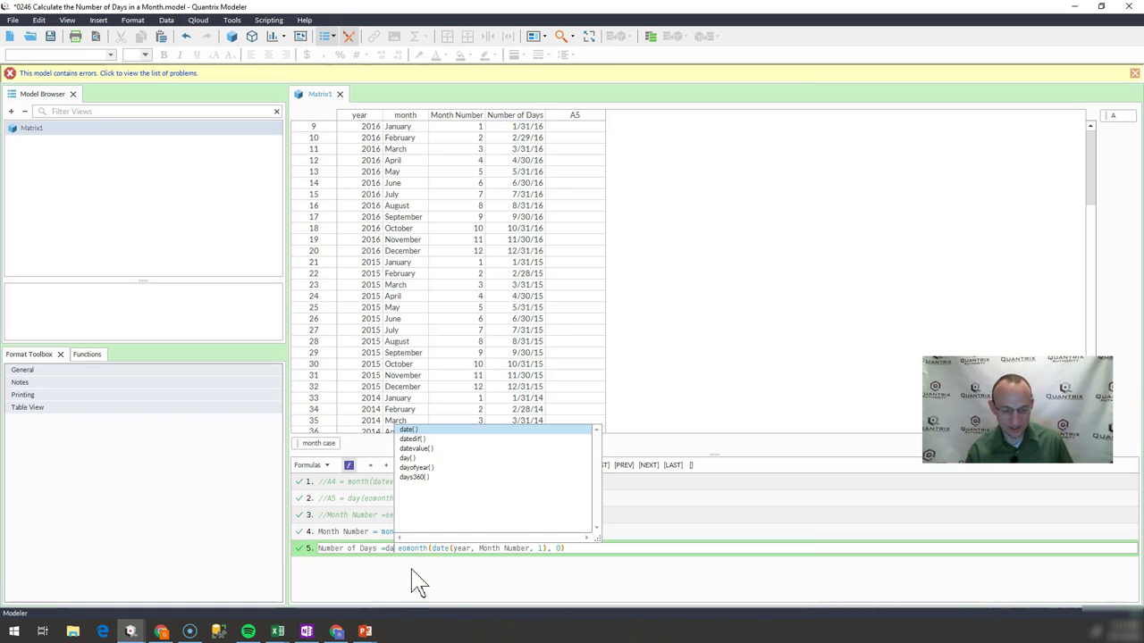
{"action": "key", "text": "End"}
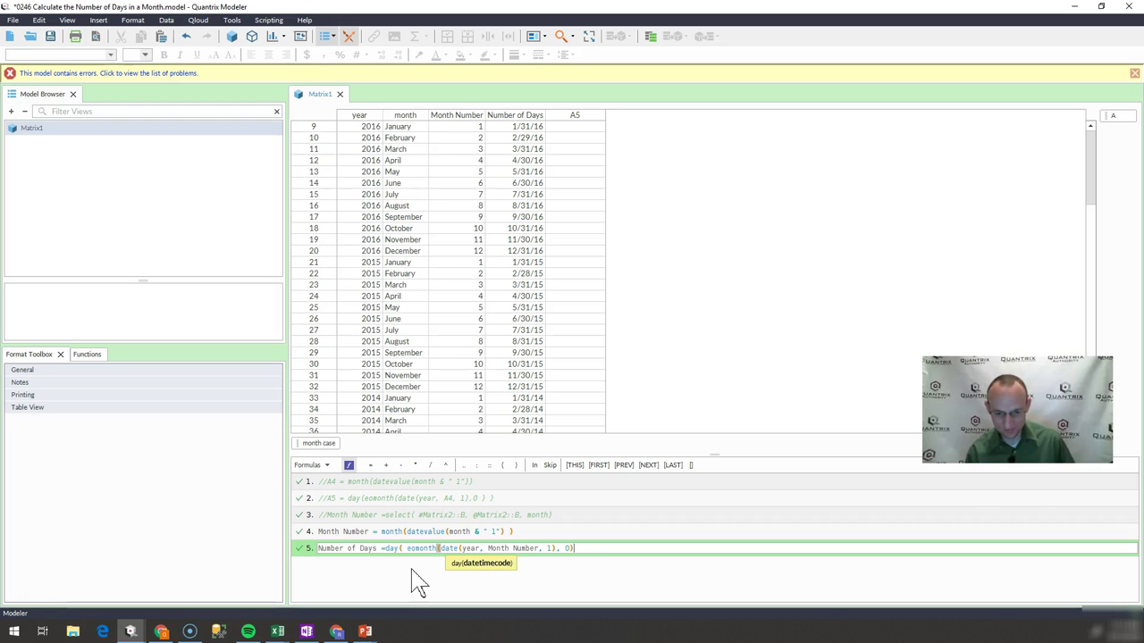
{"action": "type", "text": ")"}
{"action": "key", "text": "Return"}
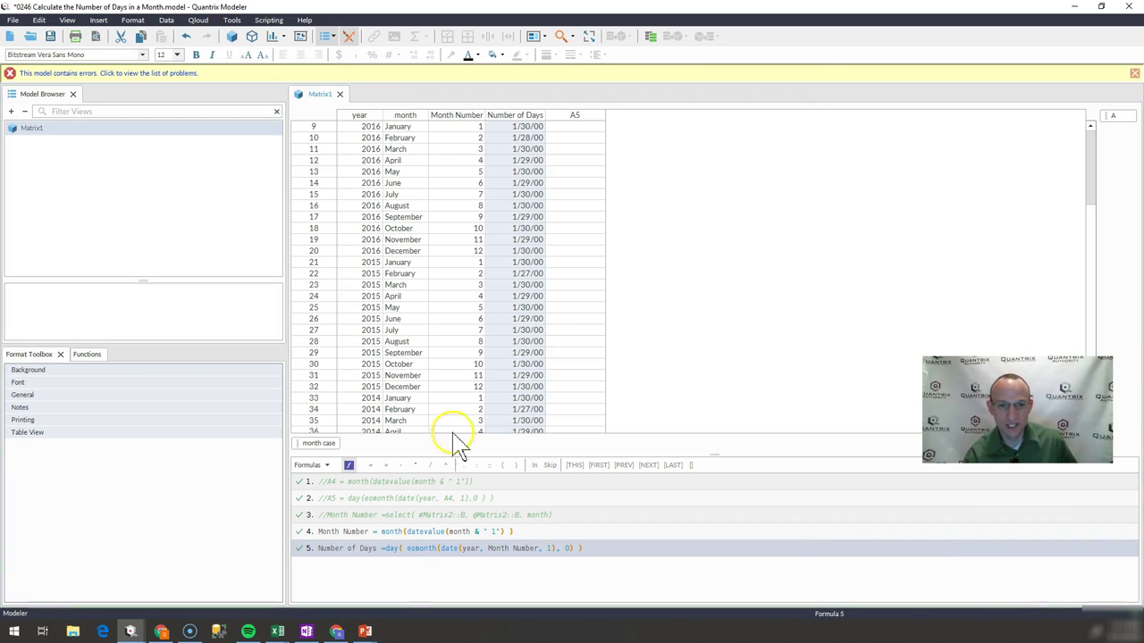
Step: Format Number of Days as plain numbers and confirm January shows 31 and February 2016 shows 29
{"action": "left_click", "coordinate": [513, 114]}
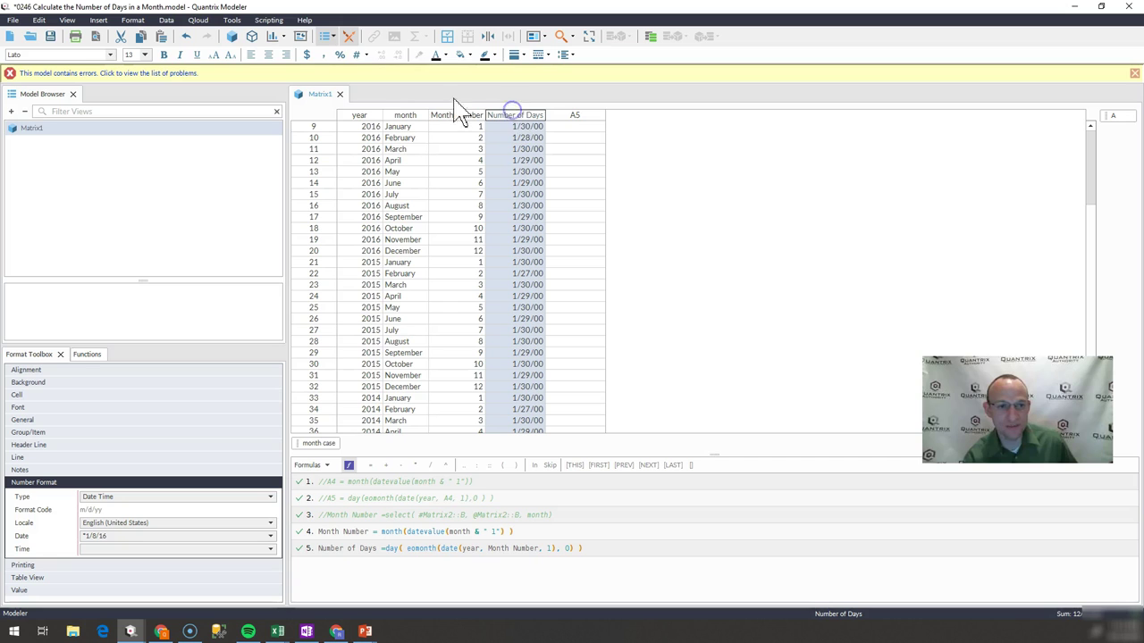
{"action": "left_click", "coordinate": [324, 55]}
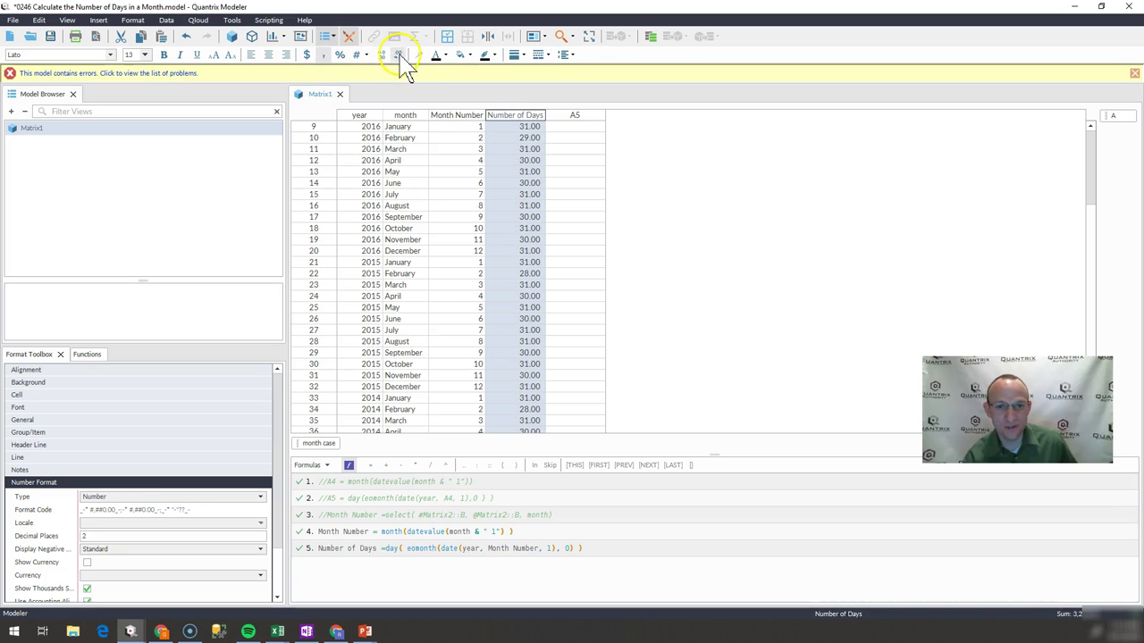
{"action": "left_click", "coordinate": [532, 127]}
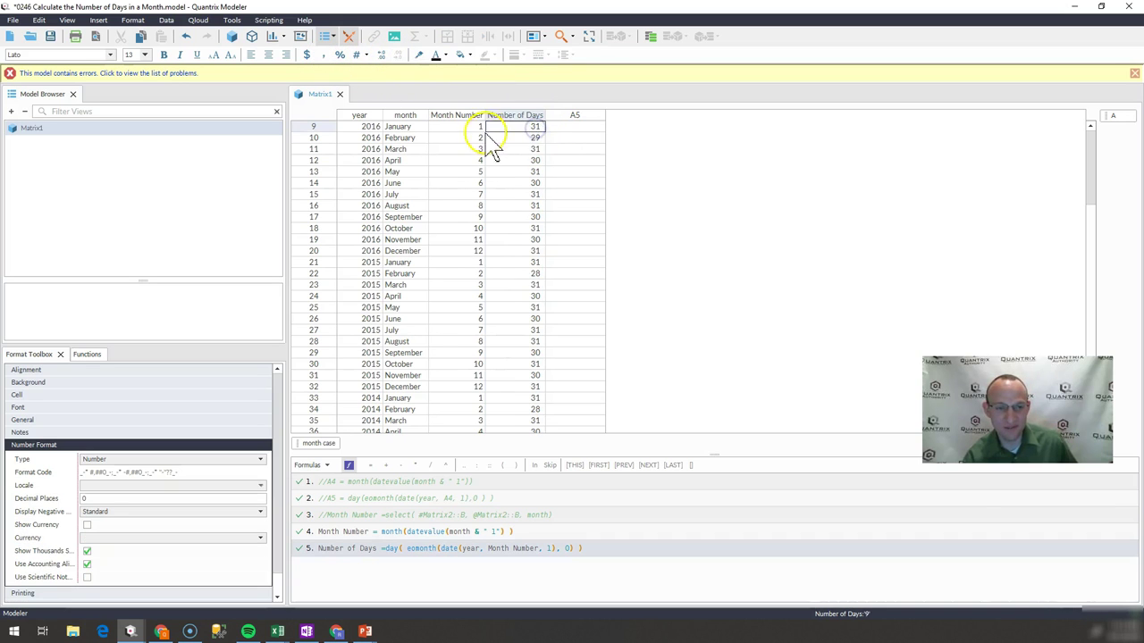
{"action": "left_click", "coordinate": [518, 141]}
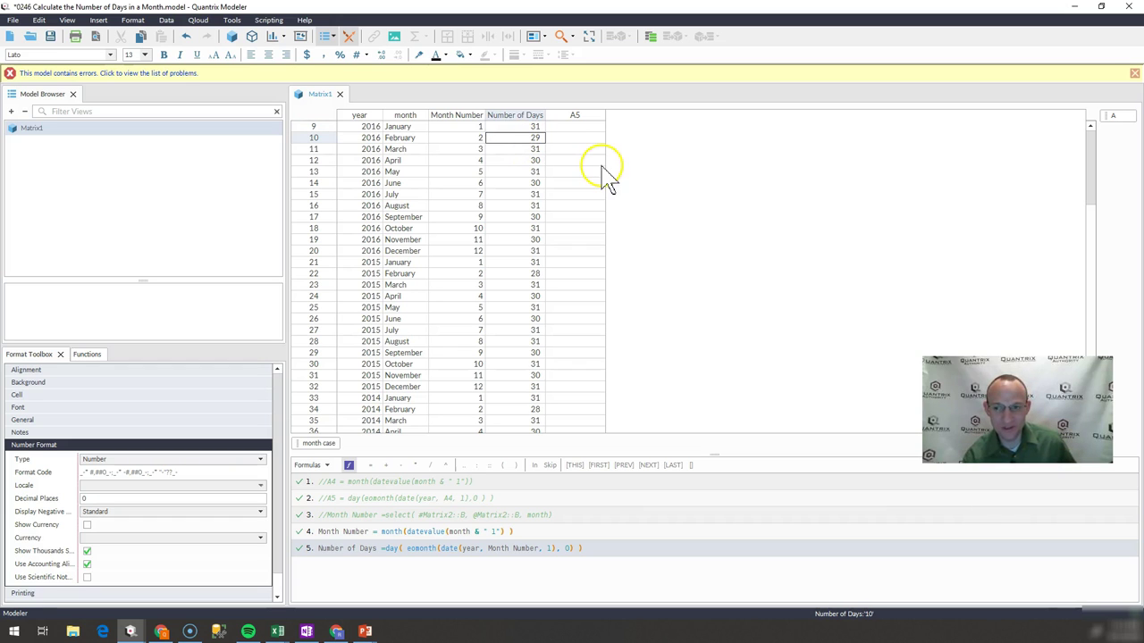
{"action": "key", "text": "Page_Down"}
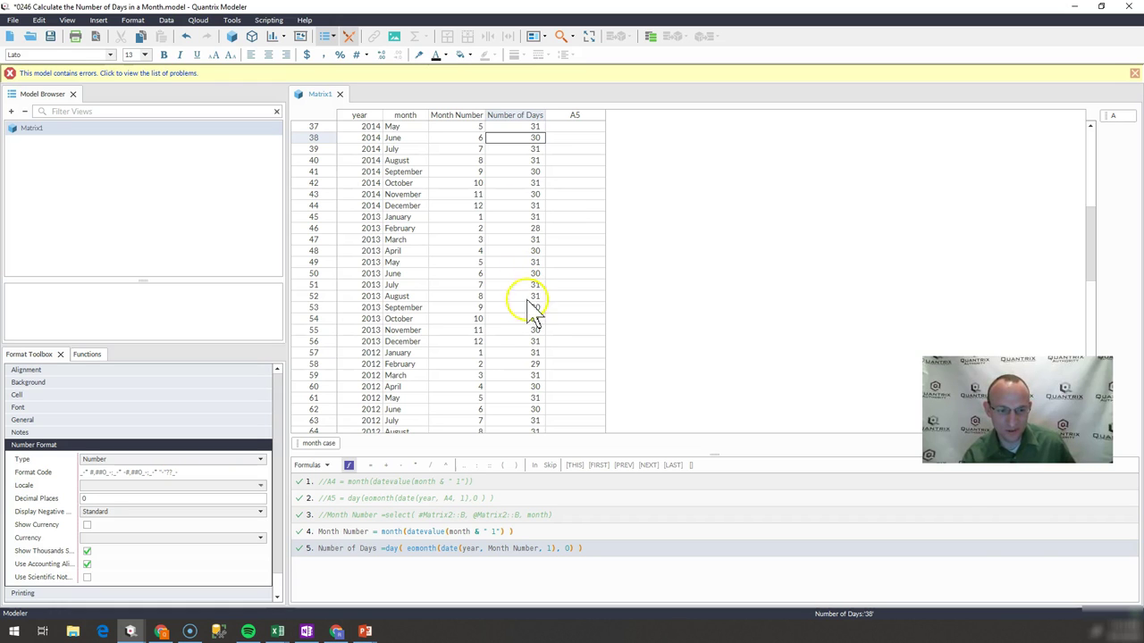
{"action": "left_click", "coordinate": [474, 365]}
{"action": "left_click", "coordinate": [520, 365]}
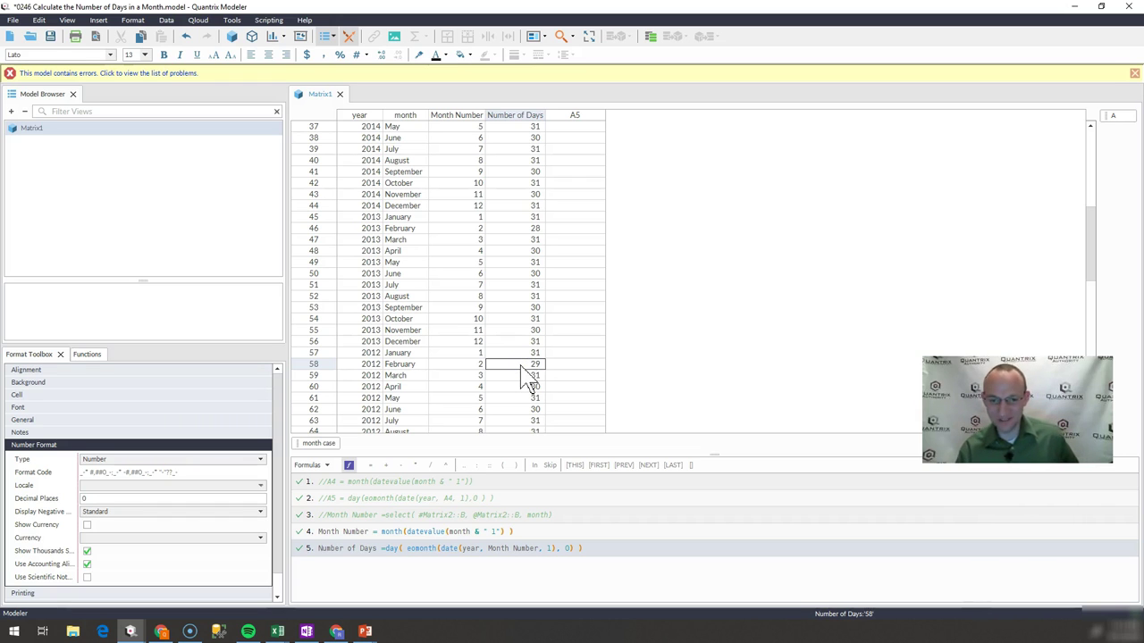
{"action": "left_click", "coordinate": [550, 362]}
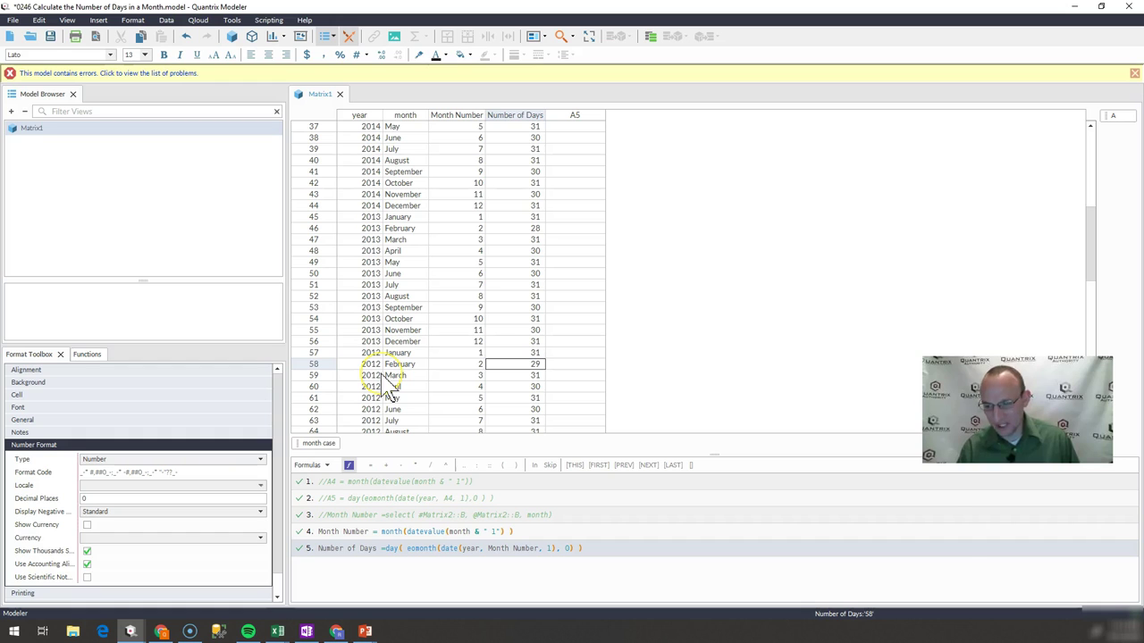
{"action": "left_click", "coordinate": [523, 366]}
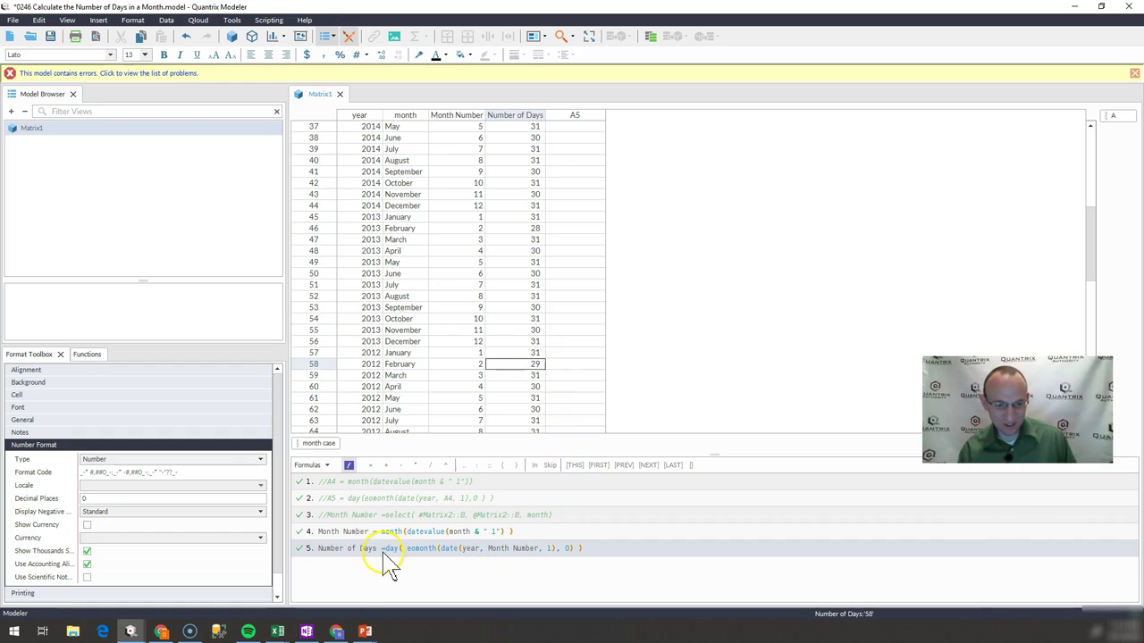
{"action": "left_click", "coordinate": [505, 319]}
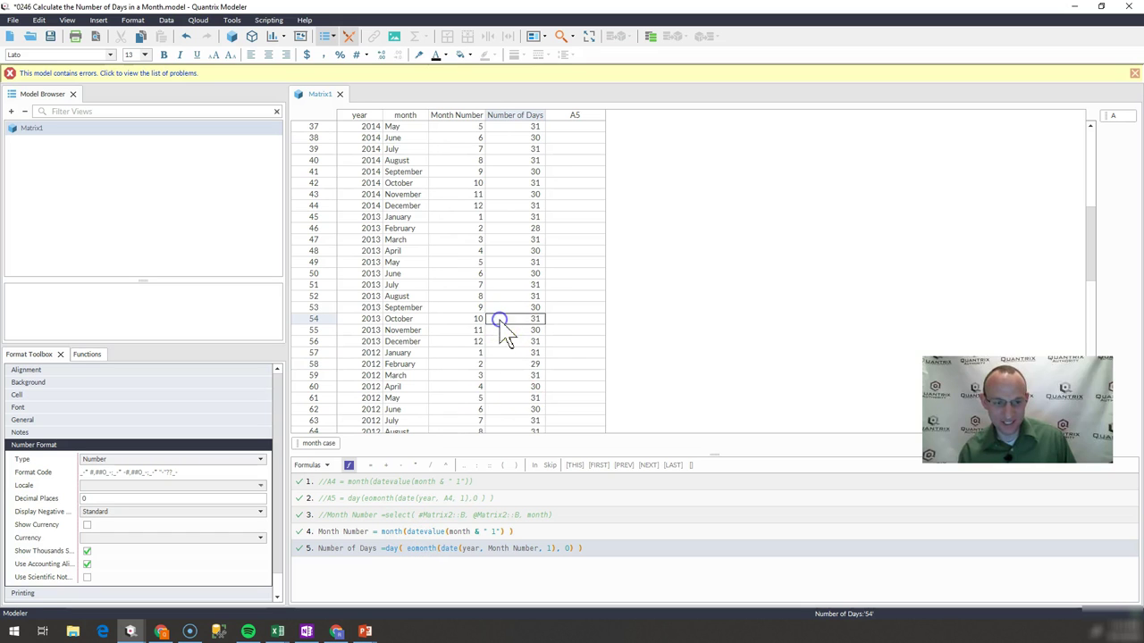
{"action": "left_click_drag", "start_coordinate": [359, 115], "coordinate": [407, 141]}
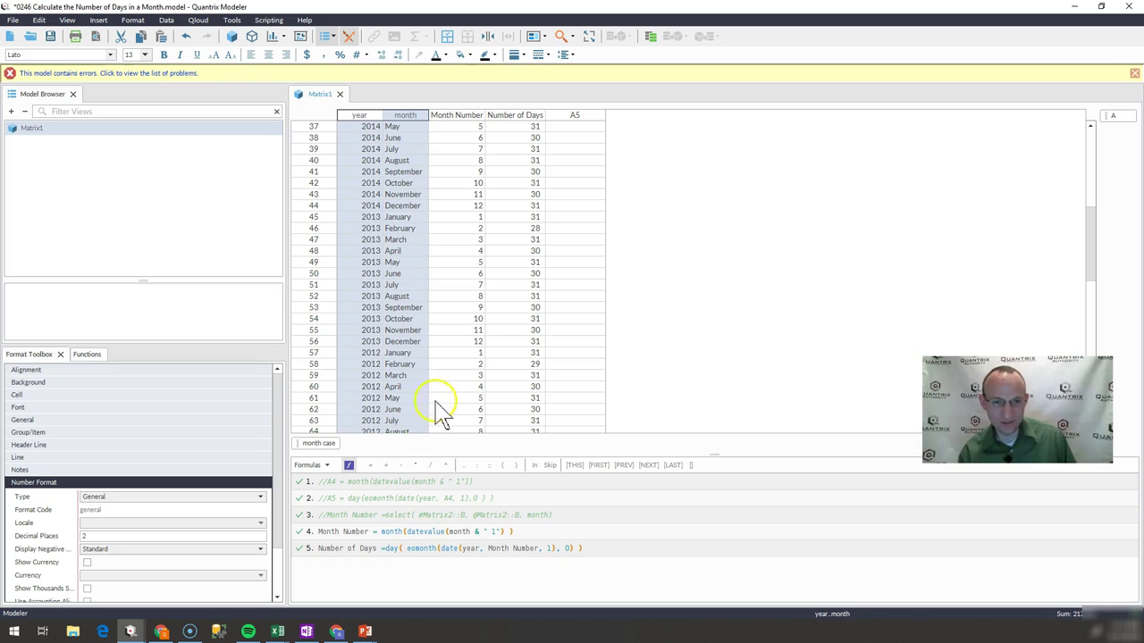
{"action": "left_click", "coordinate": [473, 265]}
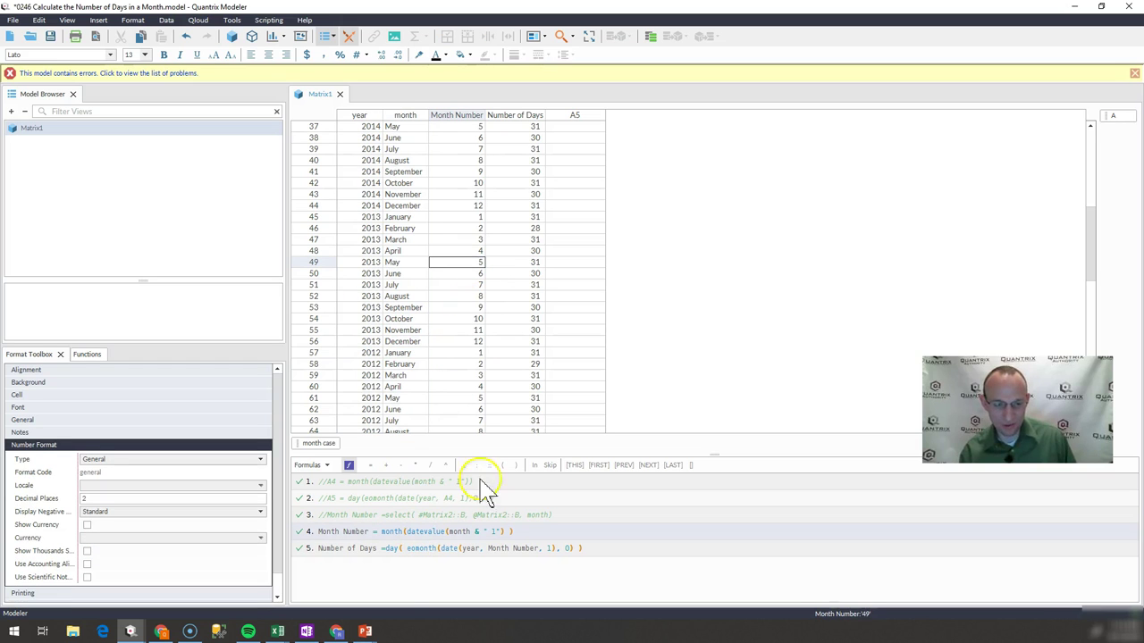
{"action": "left_click", "coordinate": [407, 549]}
Step: Split formula 5 onto indented lines for day(, eomonth(, date(year, Month Number, 1), the months argument and closing brackets
{"action": "key", "text": "Return"}
{"action": "key", "text": "Tab"}
{"action": "key", "text": "Return"}
{"action": "key", "text": "Tab"}
{"action": "key", "text": "Tab"}
{"action": "key", "text": "End"}
{"action": "key", "text": "Left"}
{"action": "key", "text": "Left"}
{"action": "key", "text": "Left"}
{"action": "key", "text": "Left"}
{"action": "key", "text": "Left"}
{"action": "key", "text": "Return"}
{"action": "key", "text": "Tab"}
{"action": "key", "text": "Tab"}
{"action": "key", "text": "Right"}
{"action": "key", "text": "Right"}
{"action": "key", "text": "Right"}
{"action": "key", "text": "Right"}
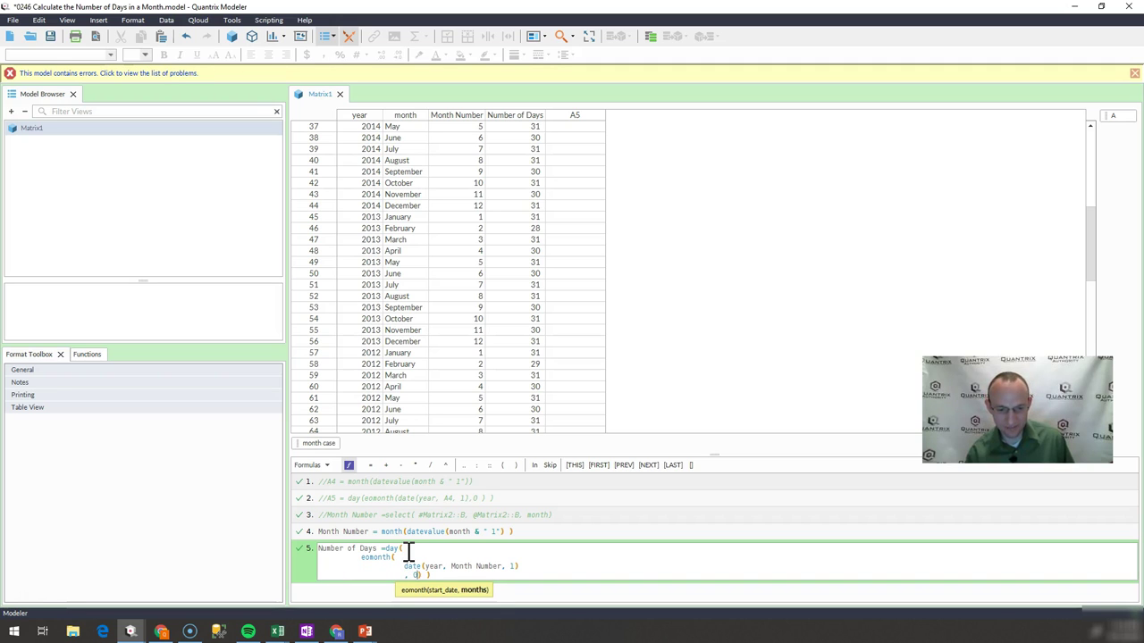
{"action": "key", "text": "Return"}
{"action": "key", "text": "Tab"}
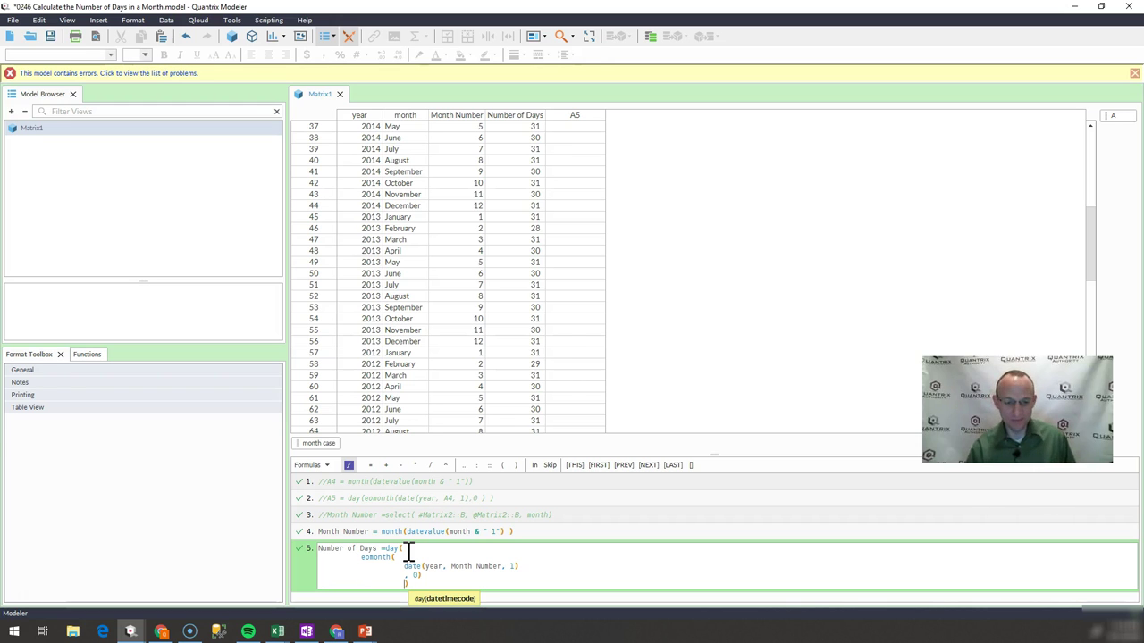
{"action": "left_click", "coordinate": [557, 361]}
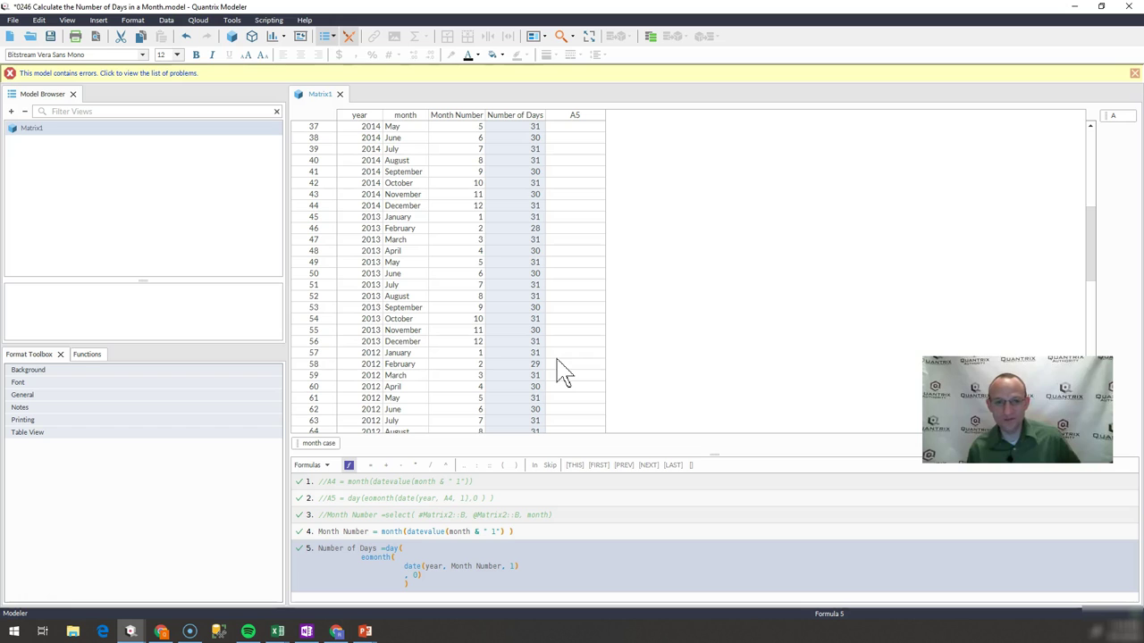